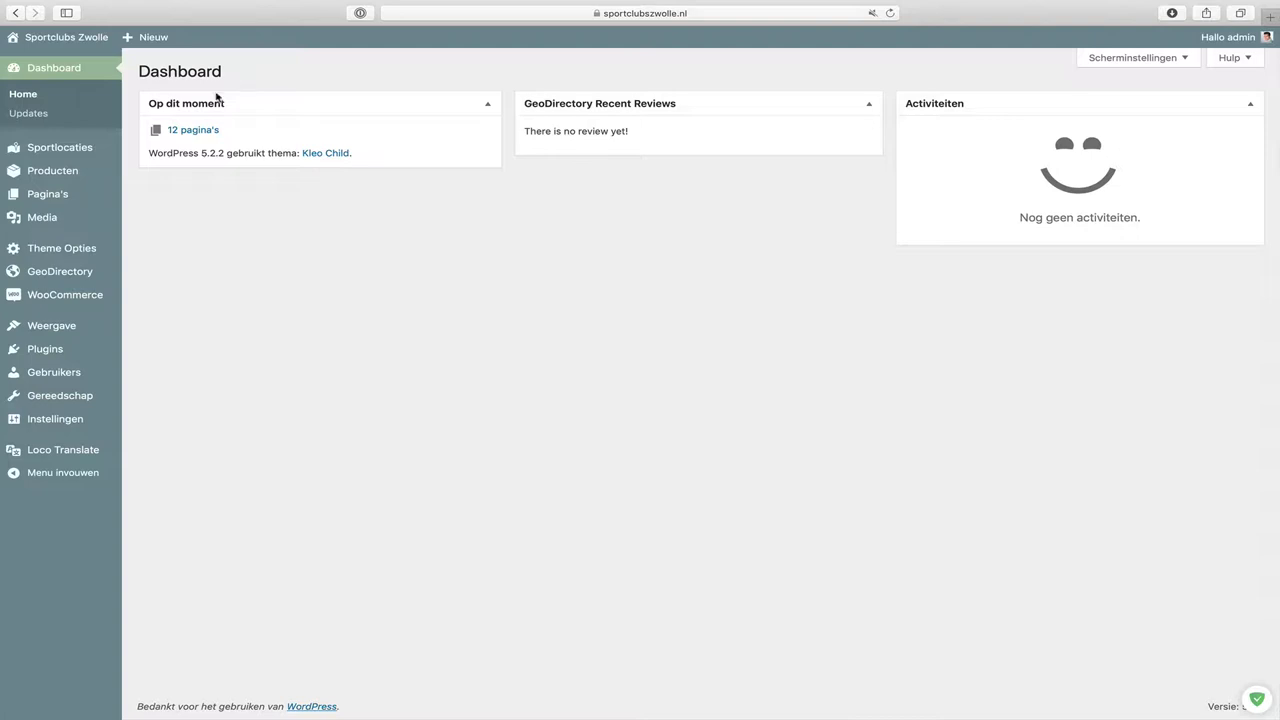
Create a new product titled "Bokshandschoenen (heren)" with the description "Bokshandschoenen voor heren in de maat S, M, L, XL en XXL.".
mouse_move(105, 170)
left_click(200, 200)
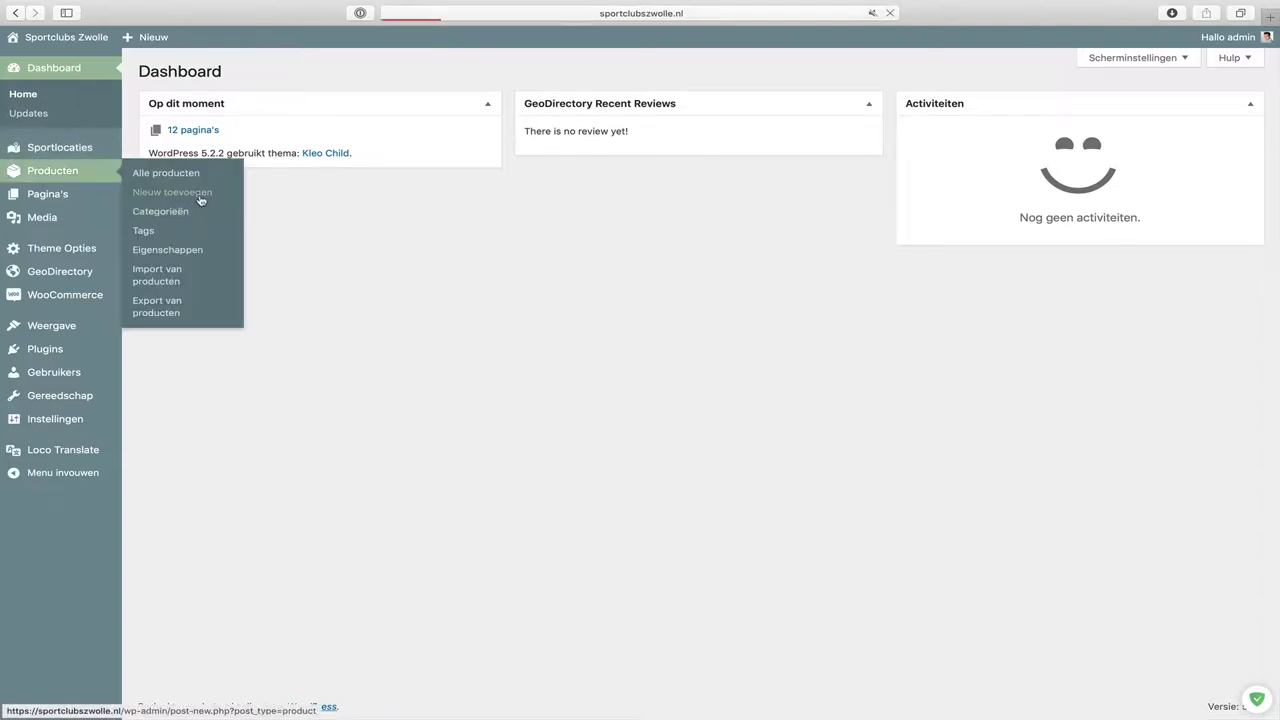
type("Bo")
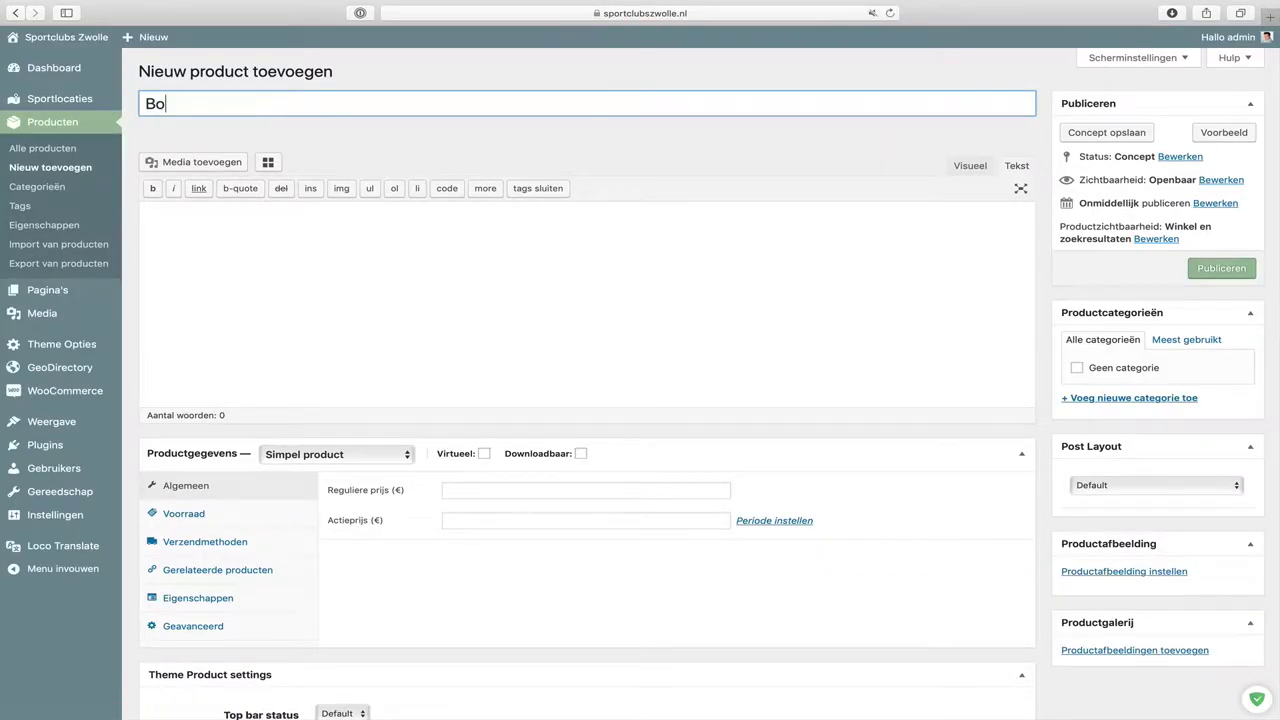
type("kshandschoenen (heren)")
key("Tab")
type("Bokshandschoenen voor heren in de maat S, M, L, XL en XXL.")
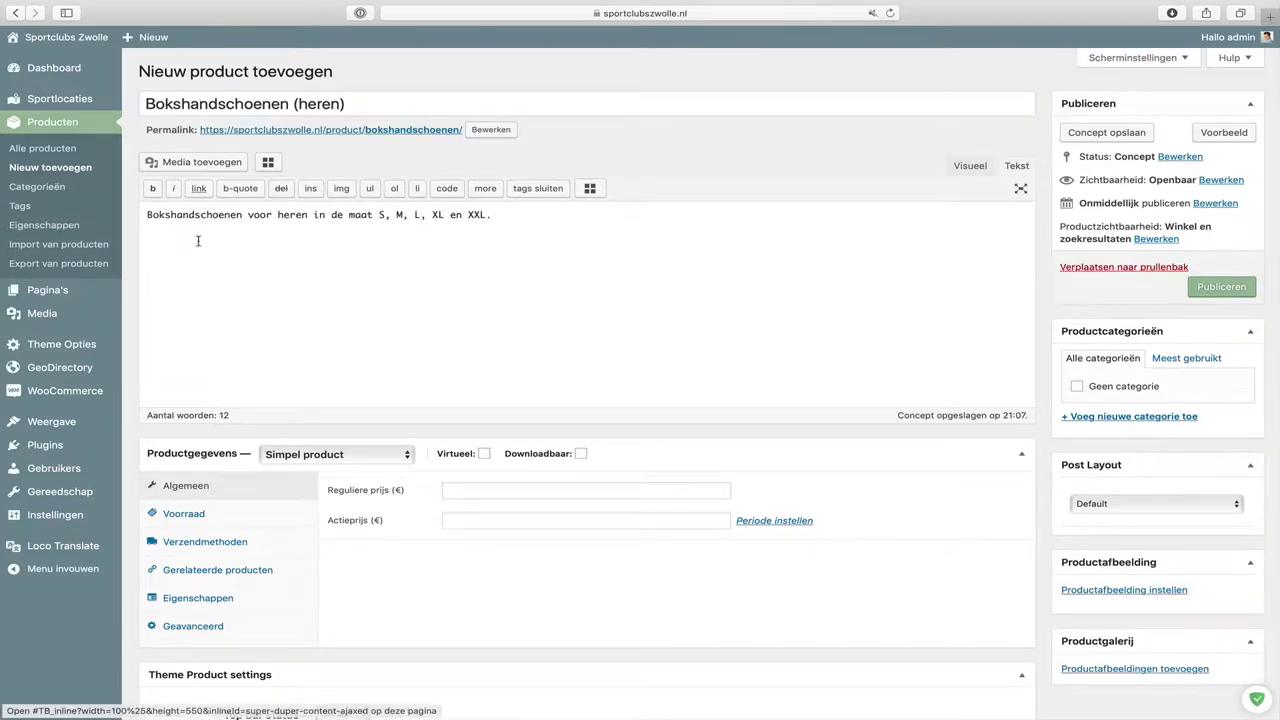
Change the product type to Variabel product and set its Artikelnummer to BOKS1.
left_click(296, 458)
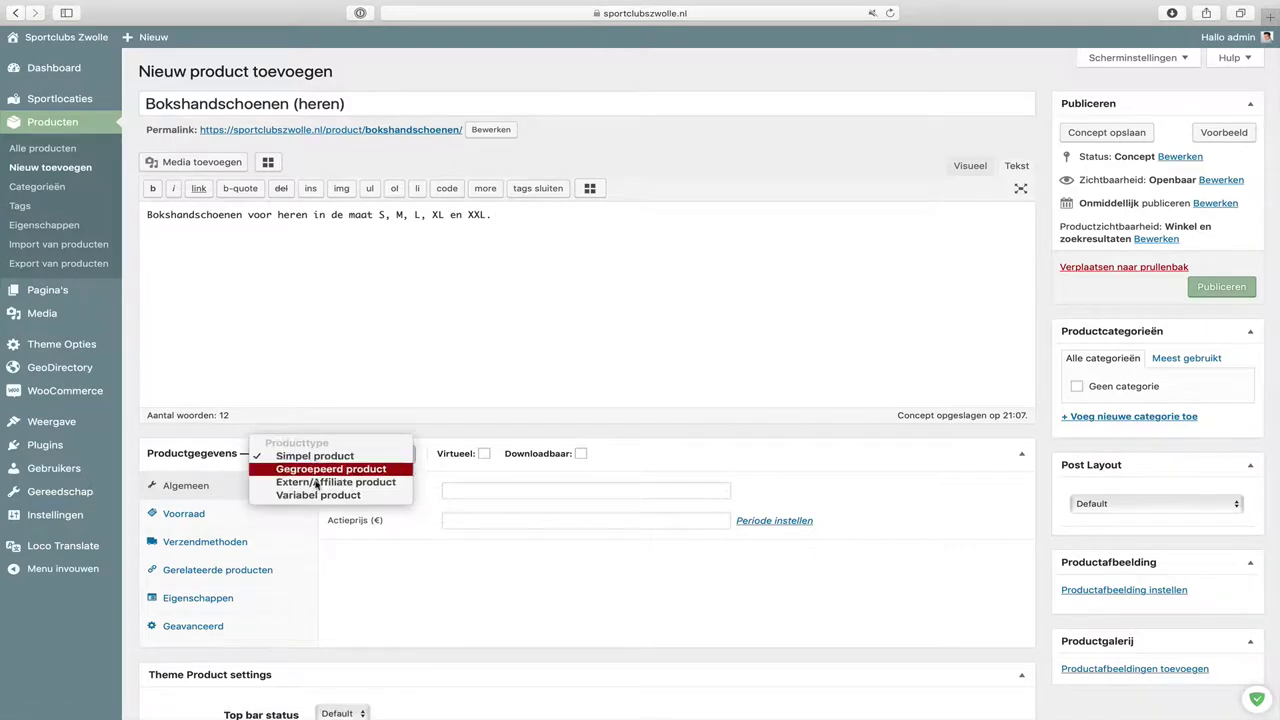
left_click(355, 496)
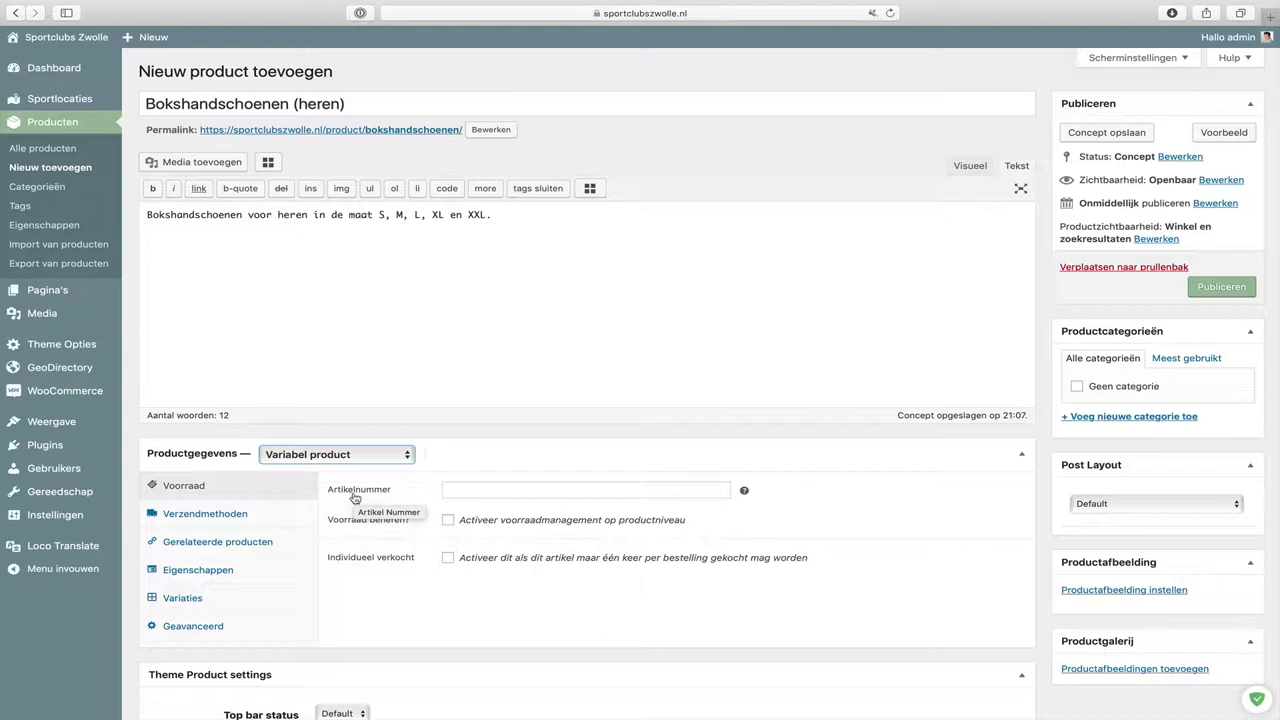
left_click(464, 488)
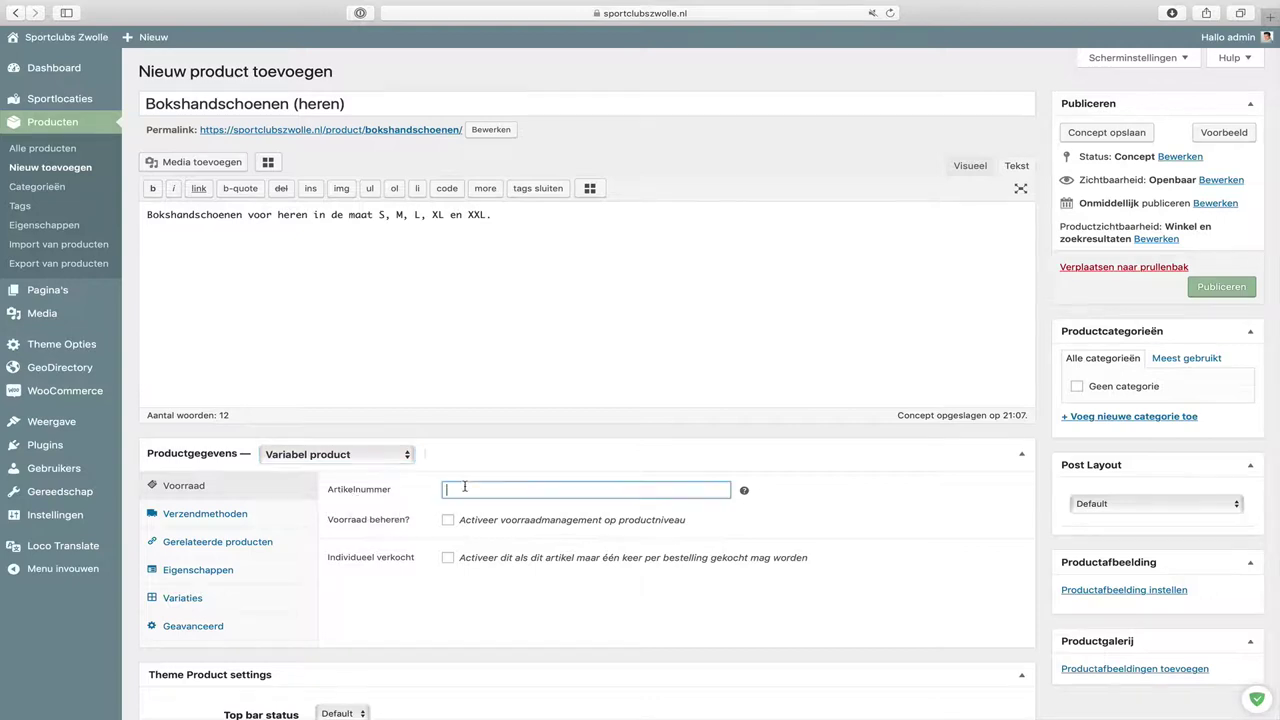
type("BOKS1")
Add a custom product attribute named Maat, enabled for variations and not shown on the product page.
left_click(230, 571)
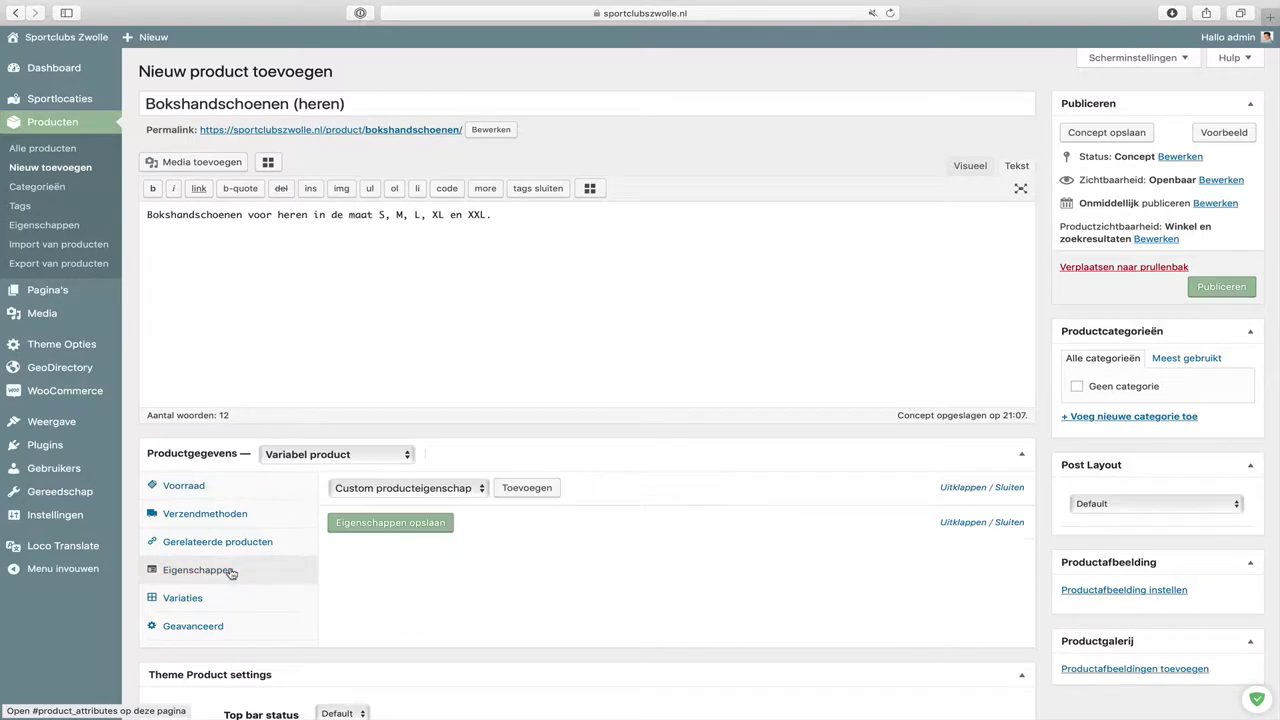
left_click(438, 490)
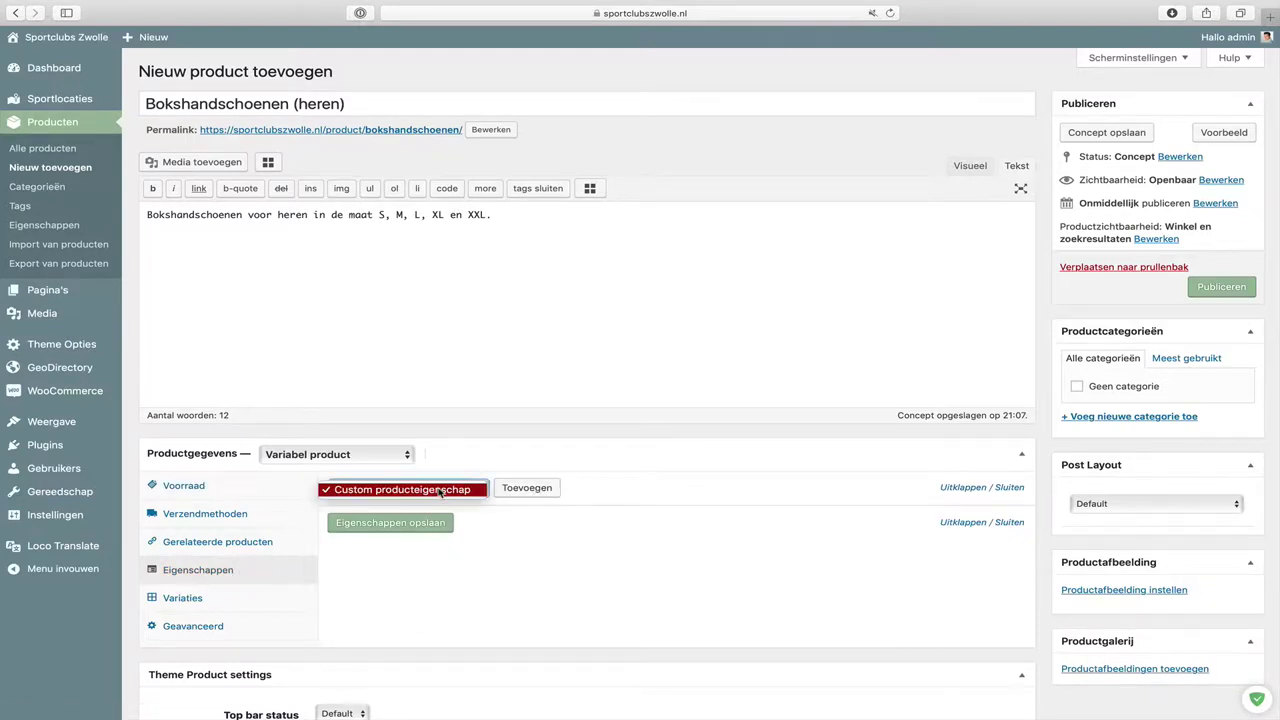
left_click(493, 487)
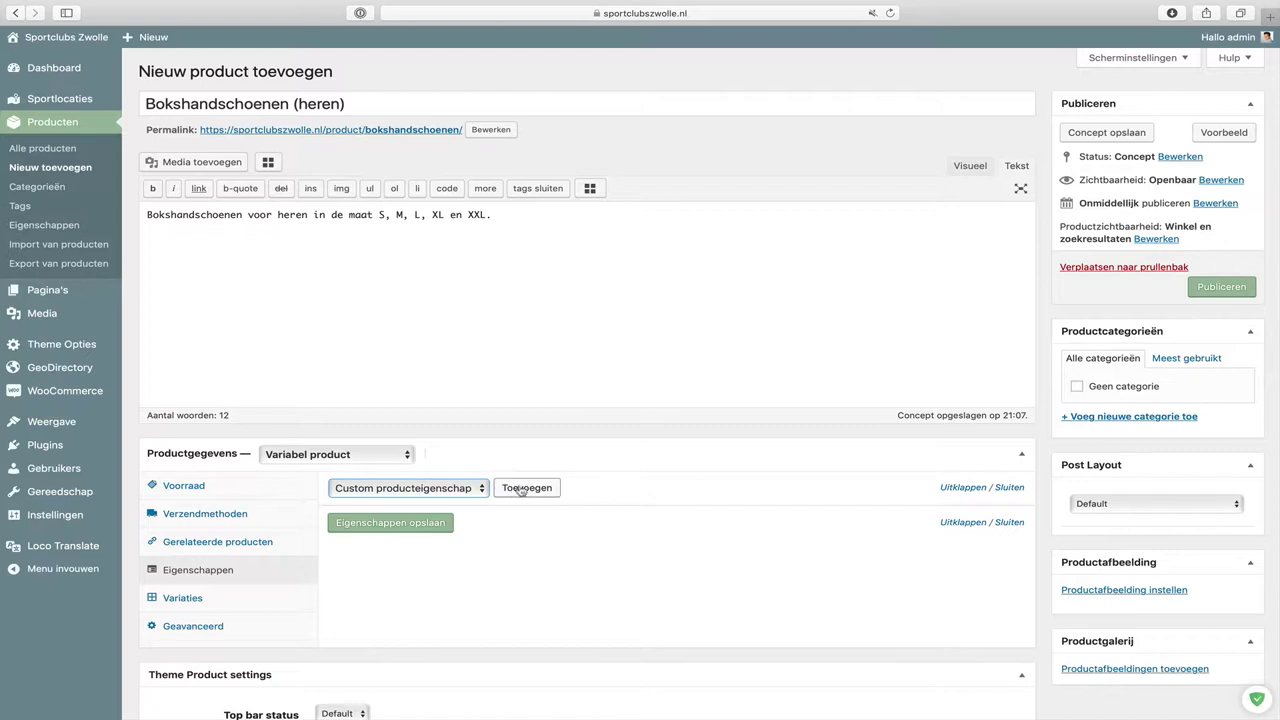
left_click(525, 489)
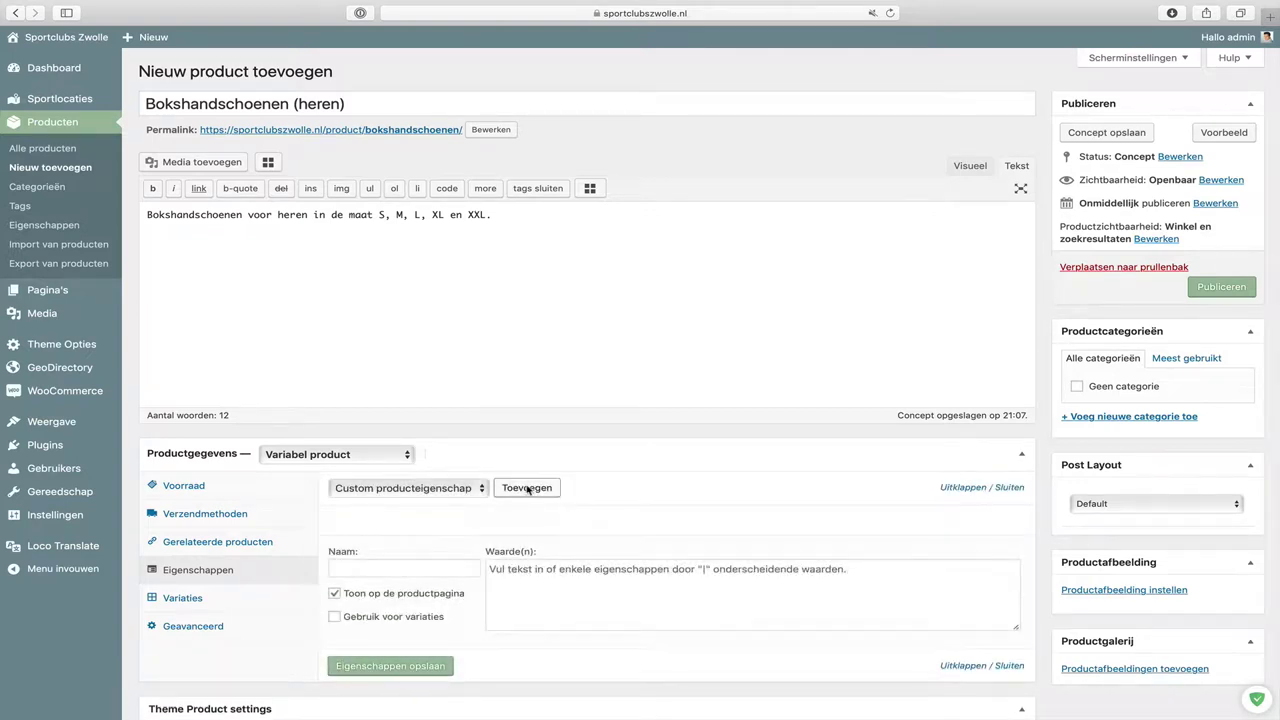
left_click(443, 566)
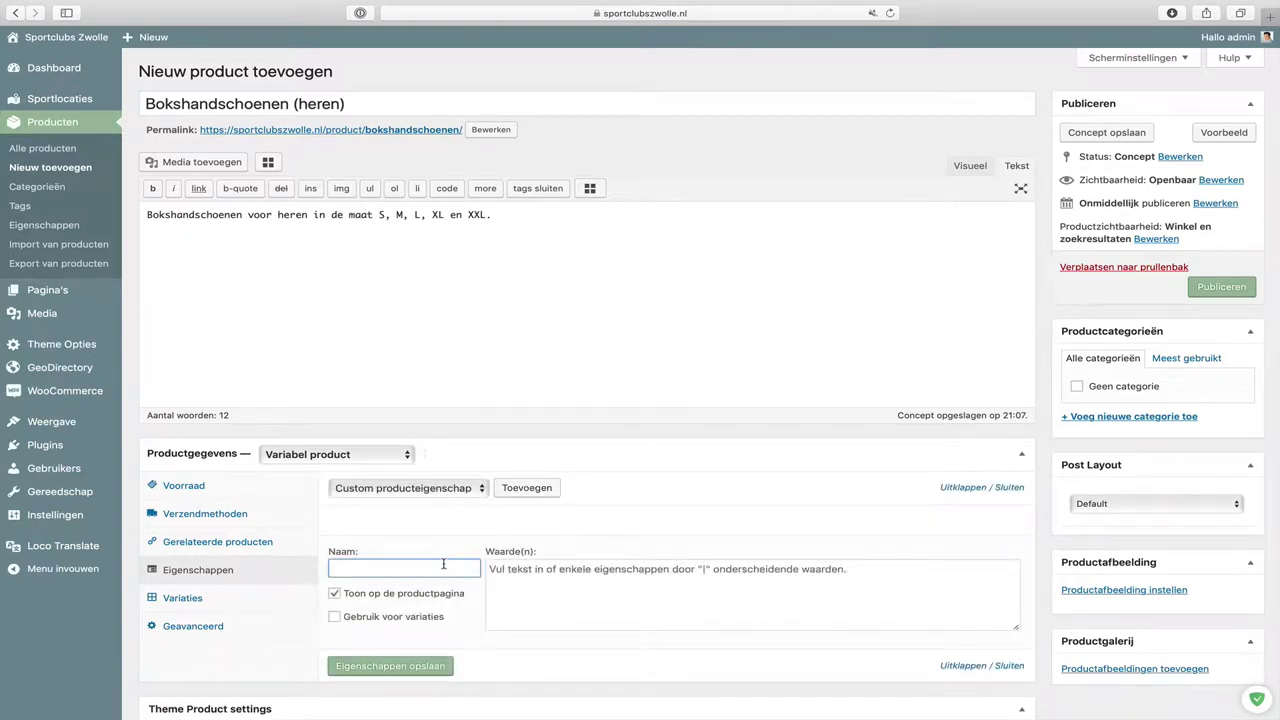
type("Maat")
key("Tab")
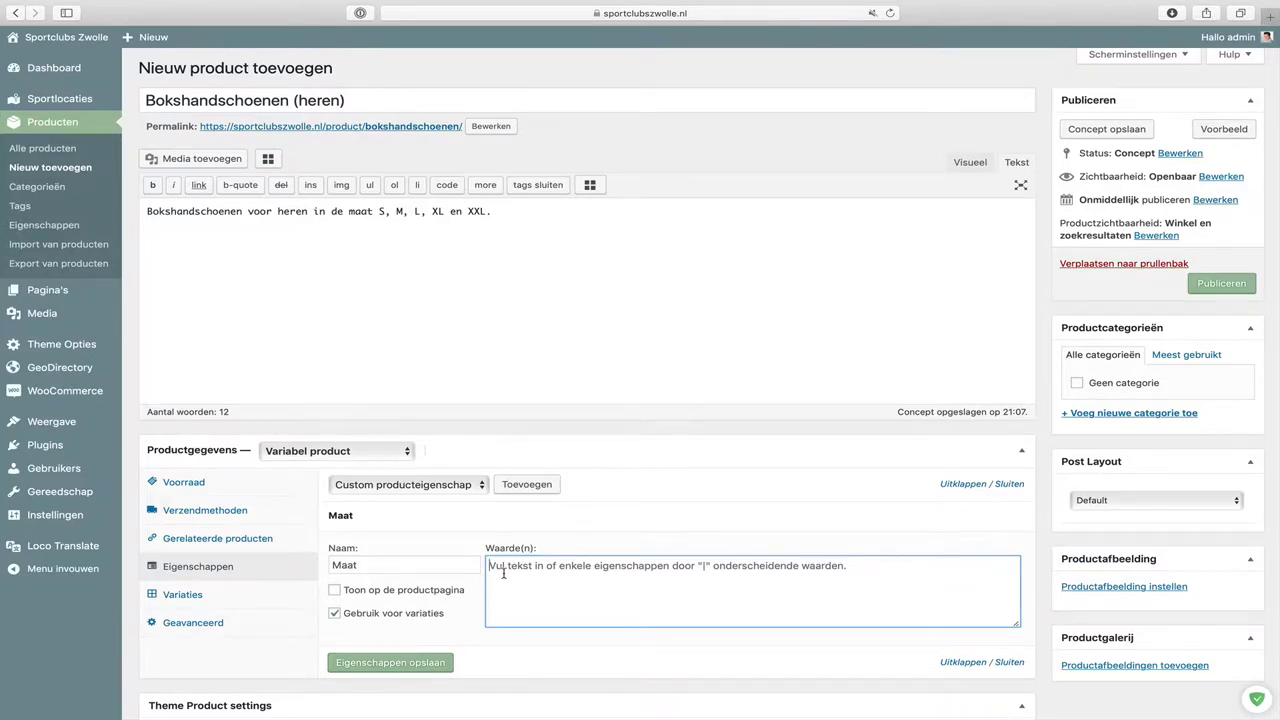
Give the Maat attribute the values "S | M | L | XL | XXL" and save the attributes.
type("S ")
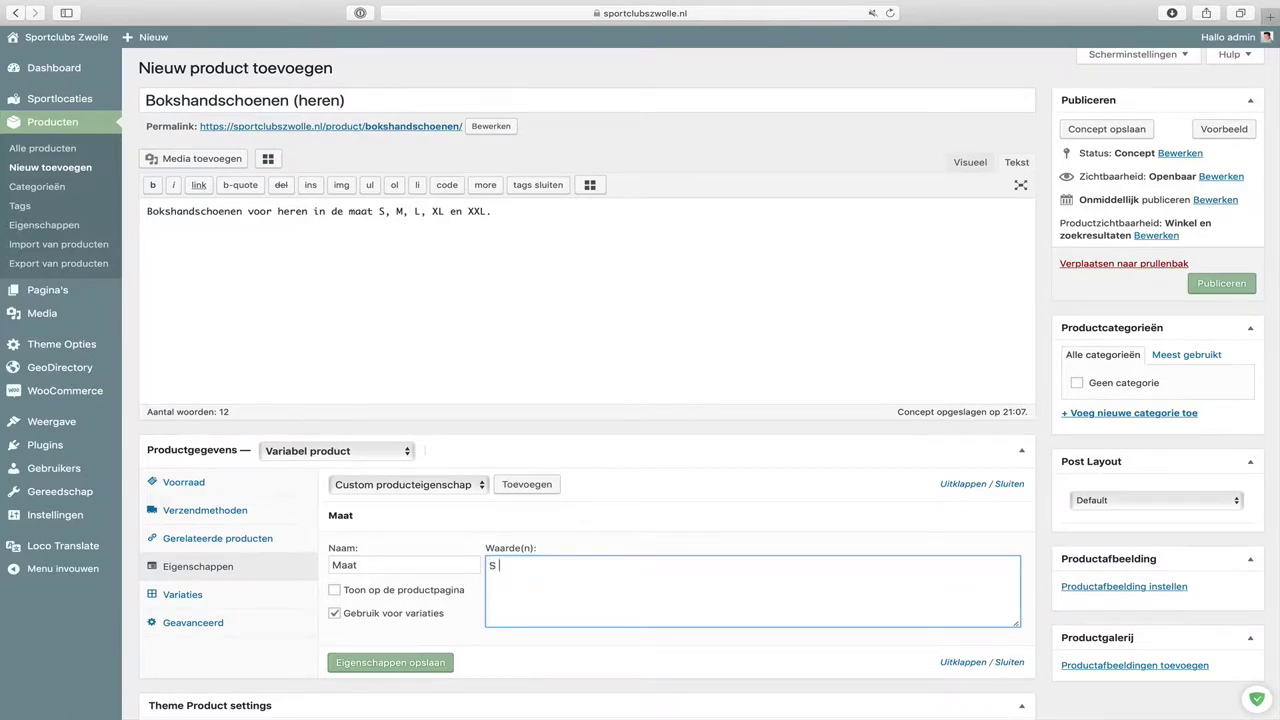
type("|")
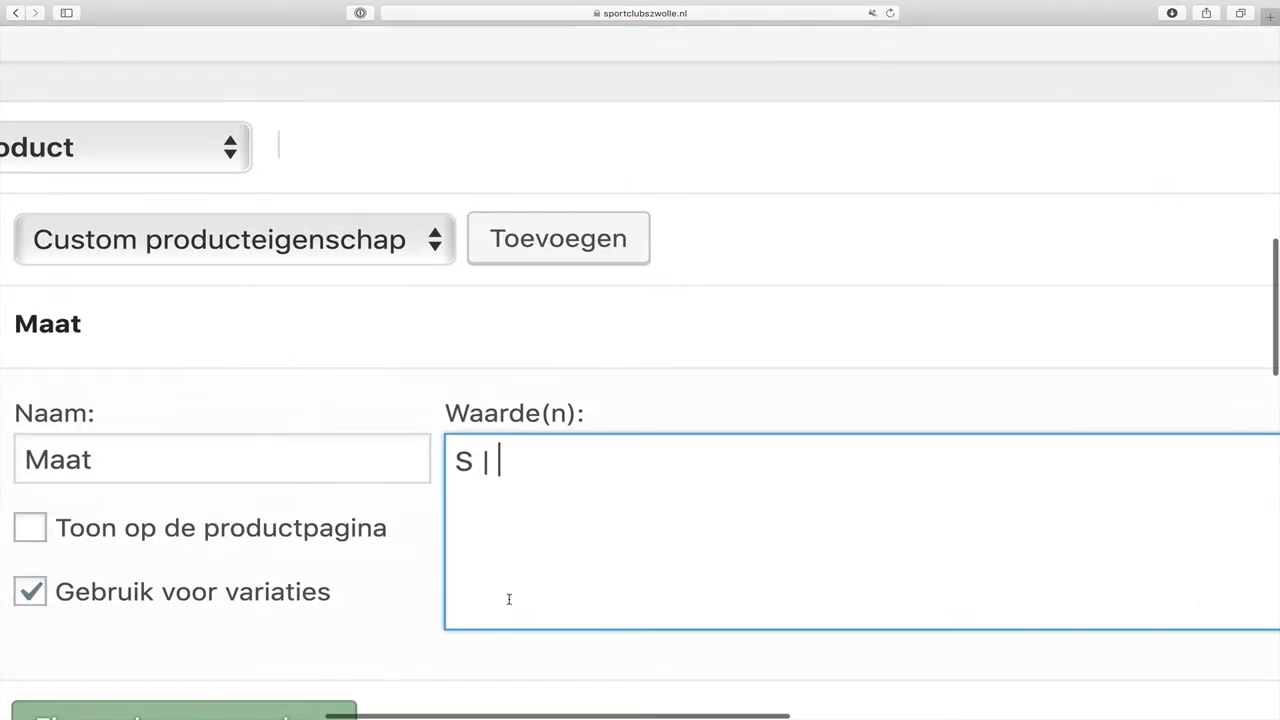
type(" M |")
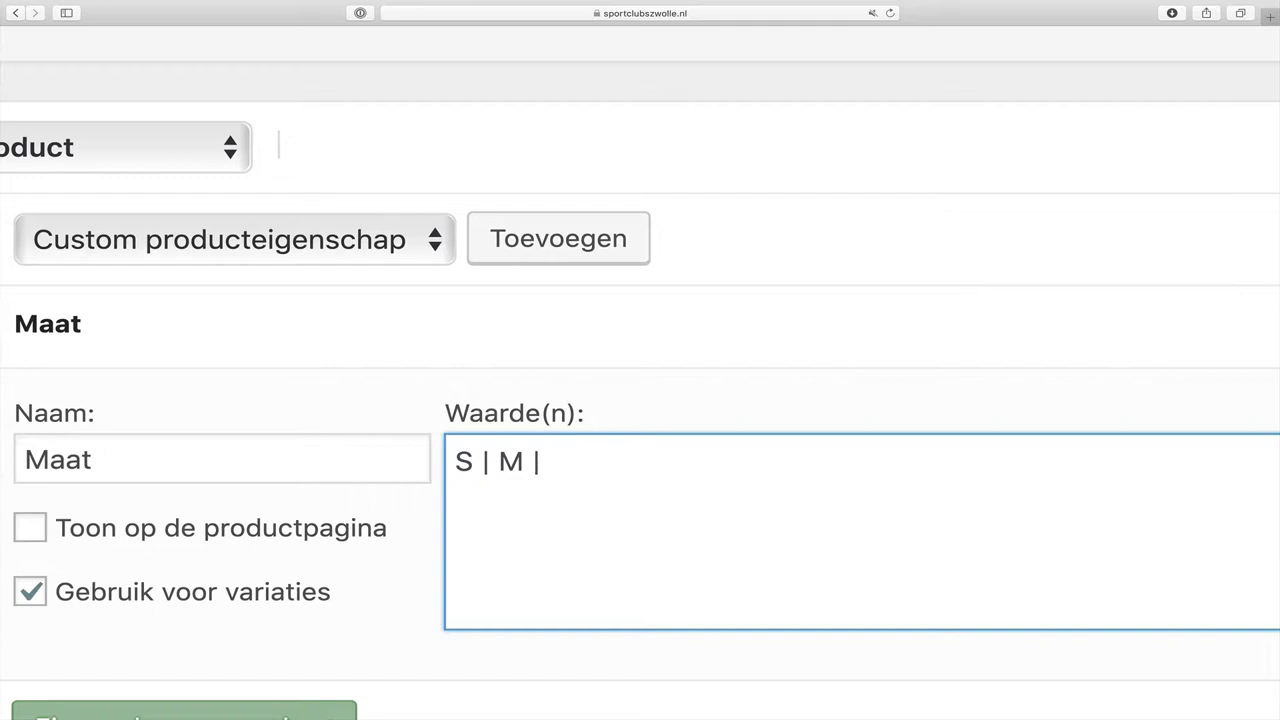
type(" L | XL | XXL")
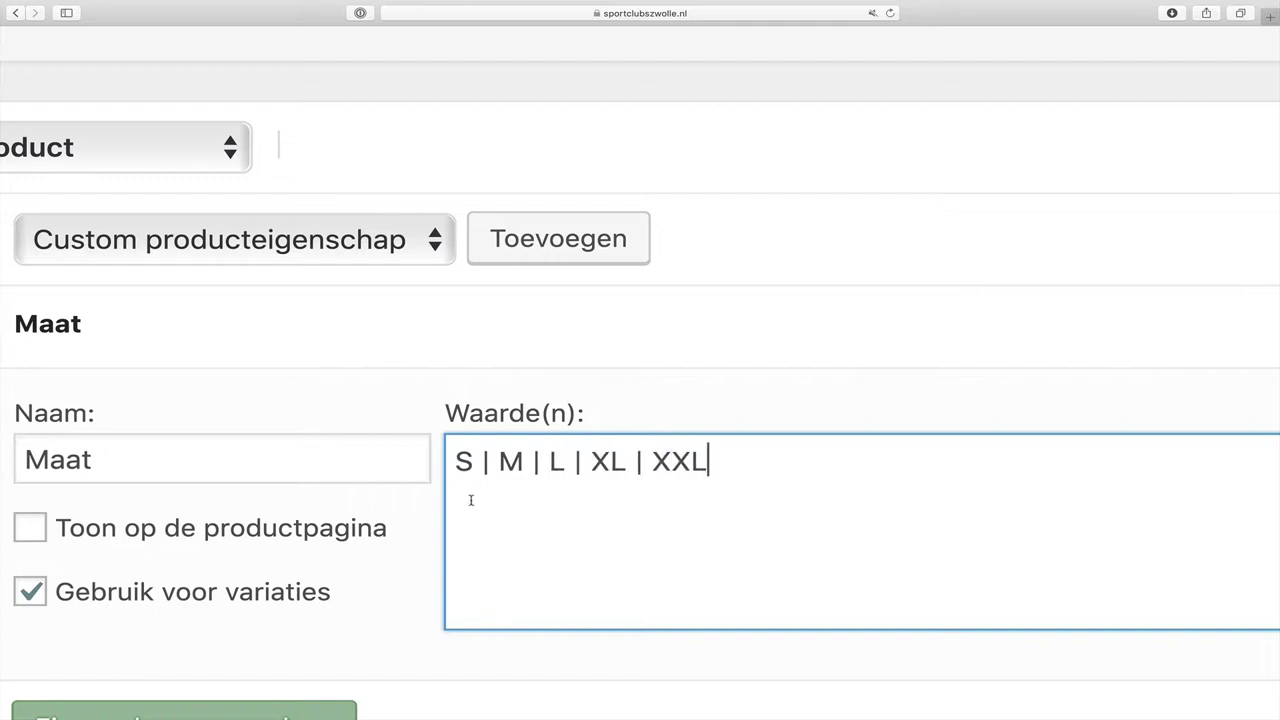
scroll(300, 490, "down", 2)
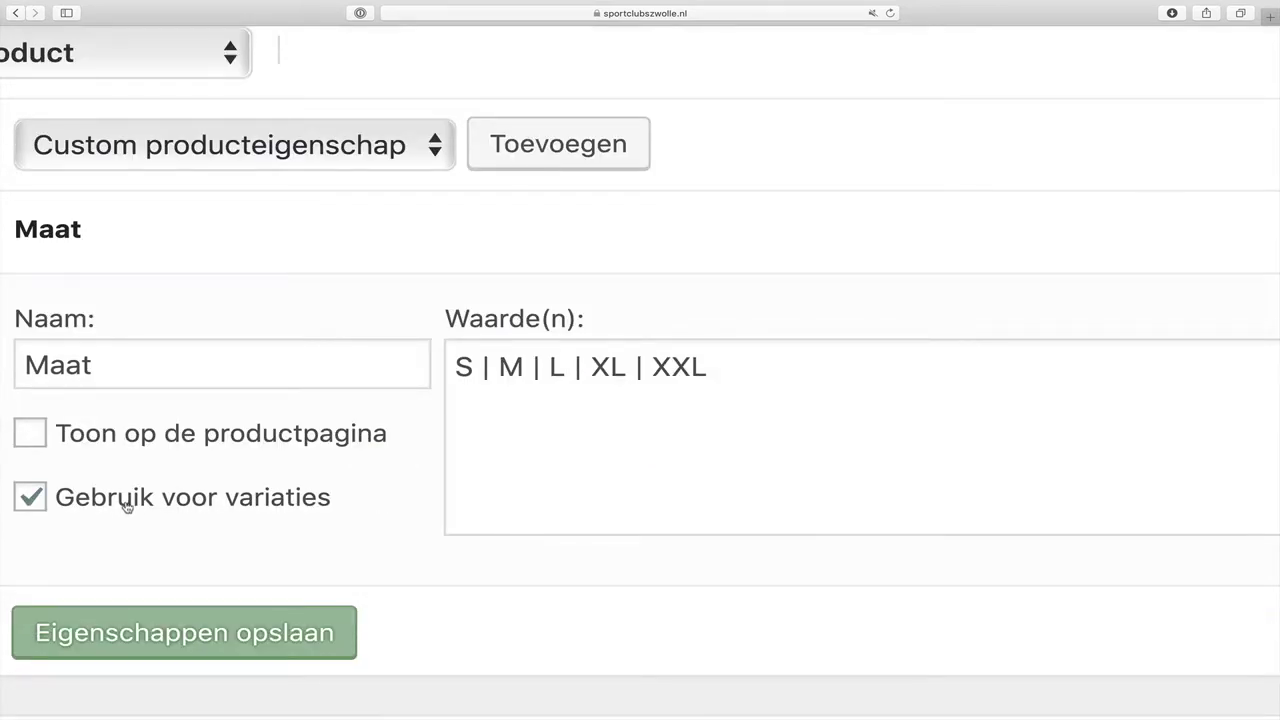
left_click(110, 628)
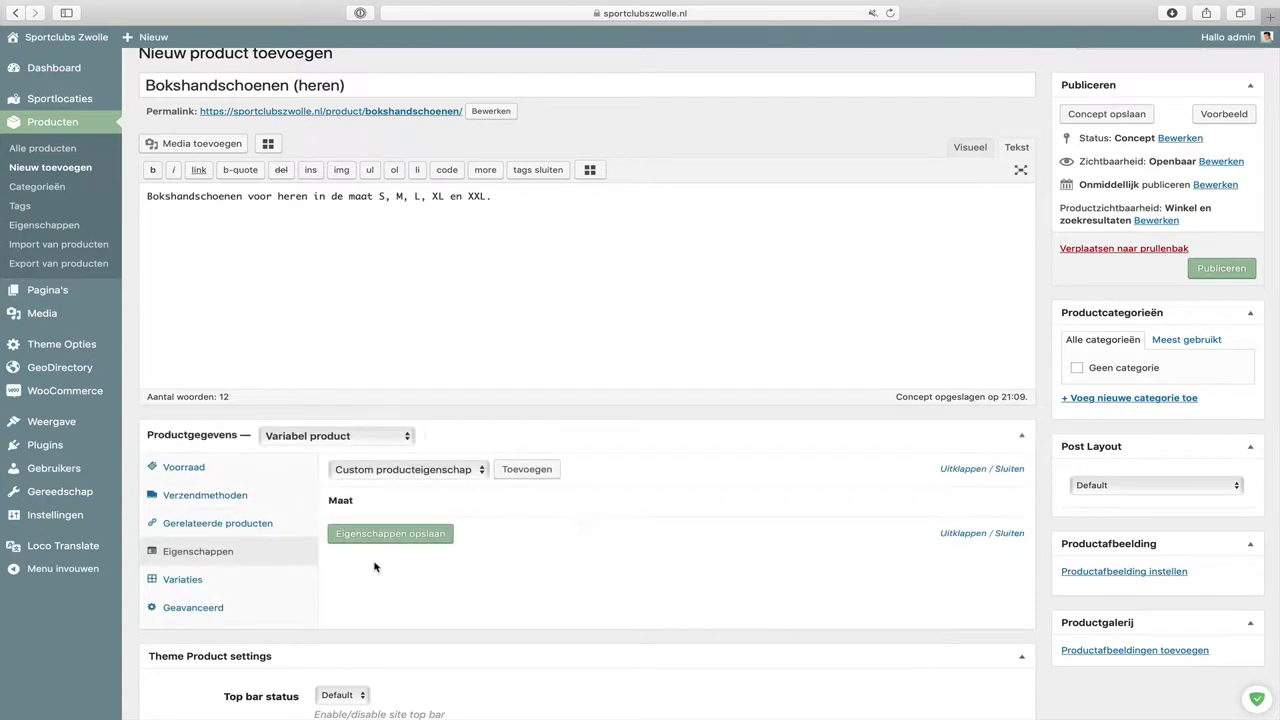
Add a first variation to the product and expand its details.
left_click(266, 580)
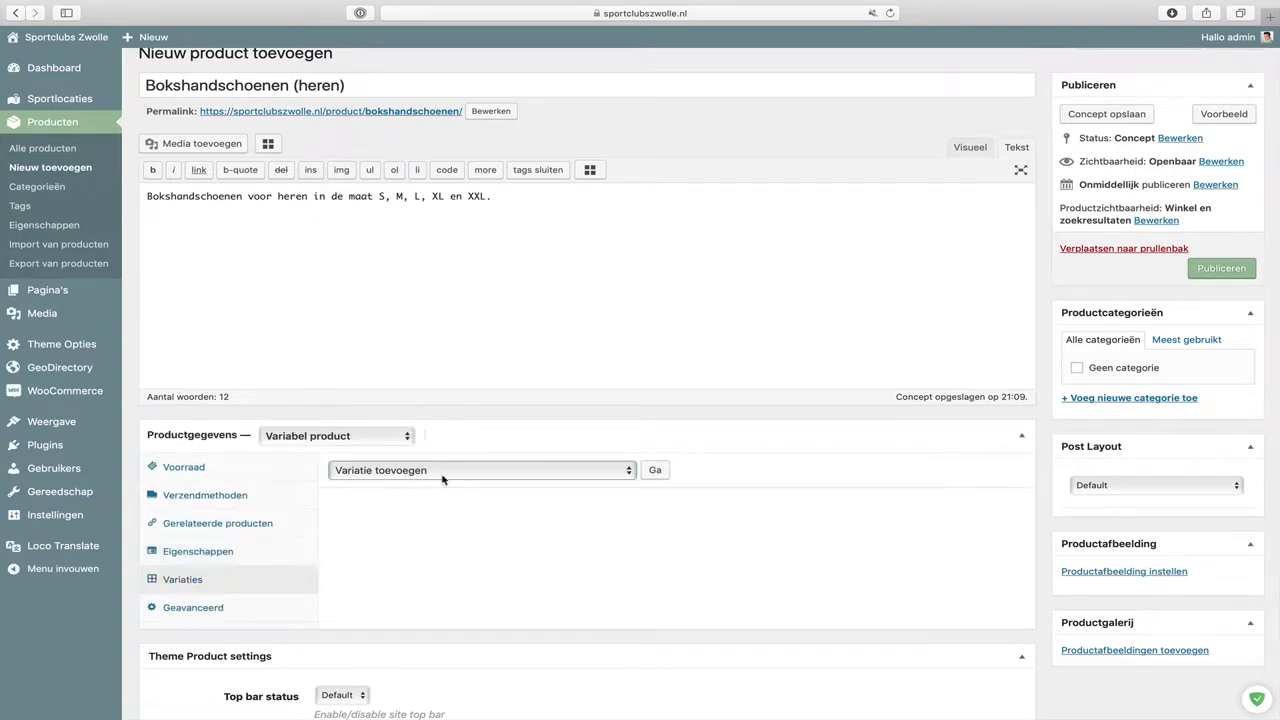
left_click(655, 472)
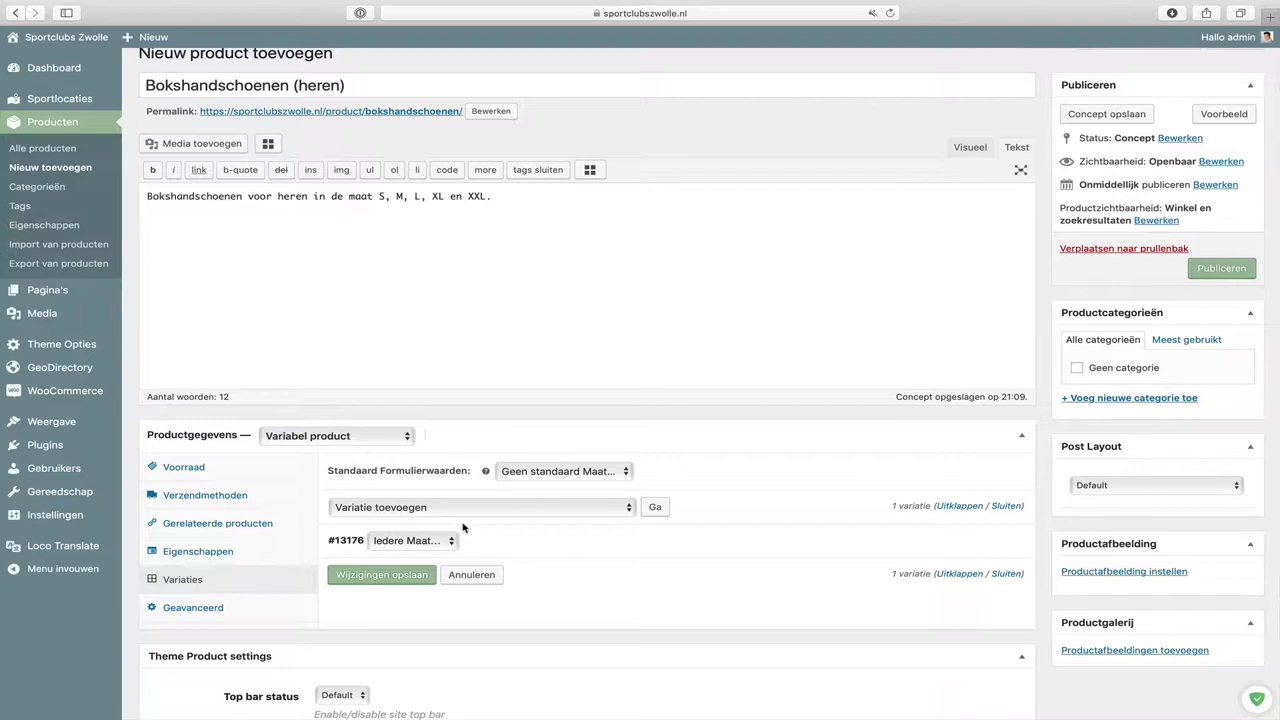
mouse_move(468, 538)
left_click(483, 542)
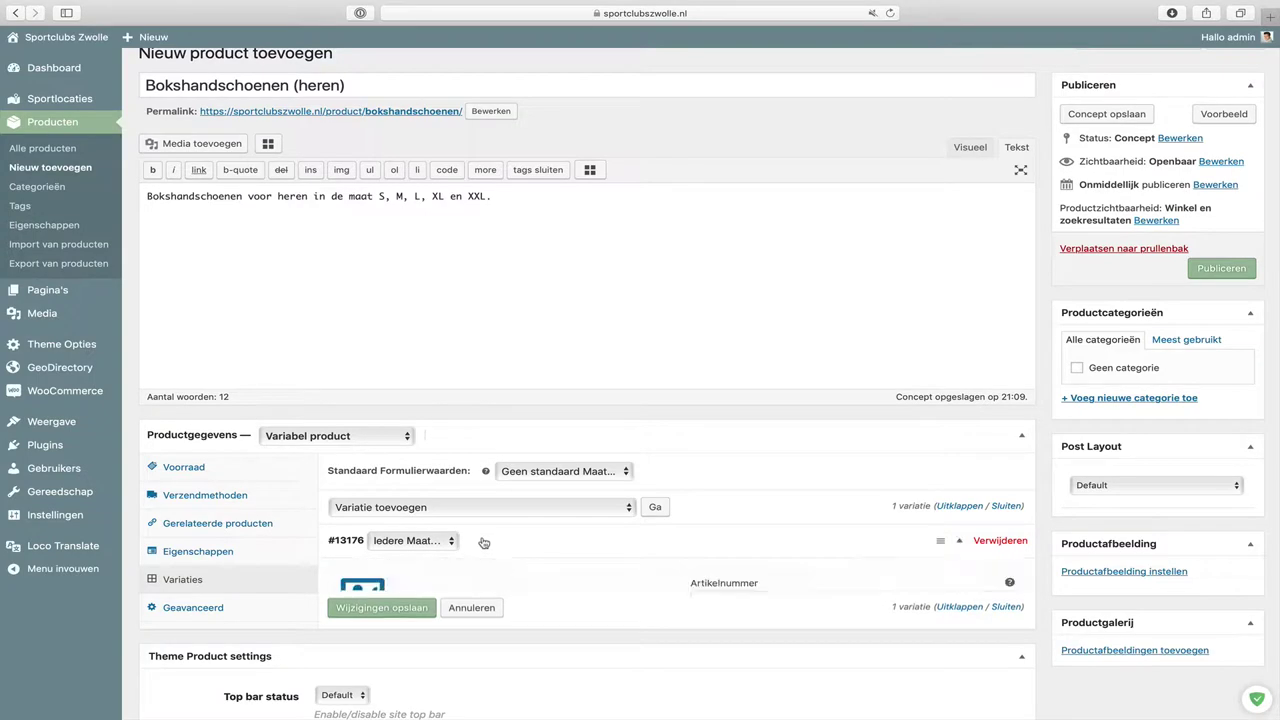
left_click(440, 545)
left_click(507, 571)
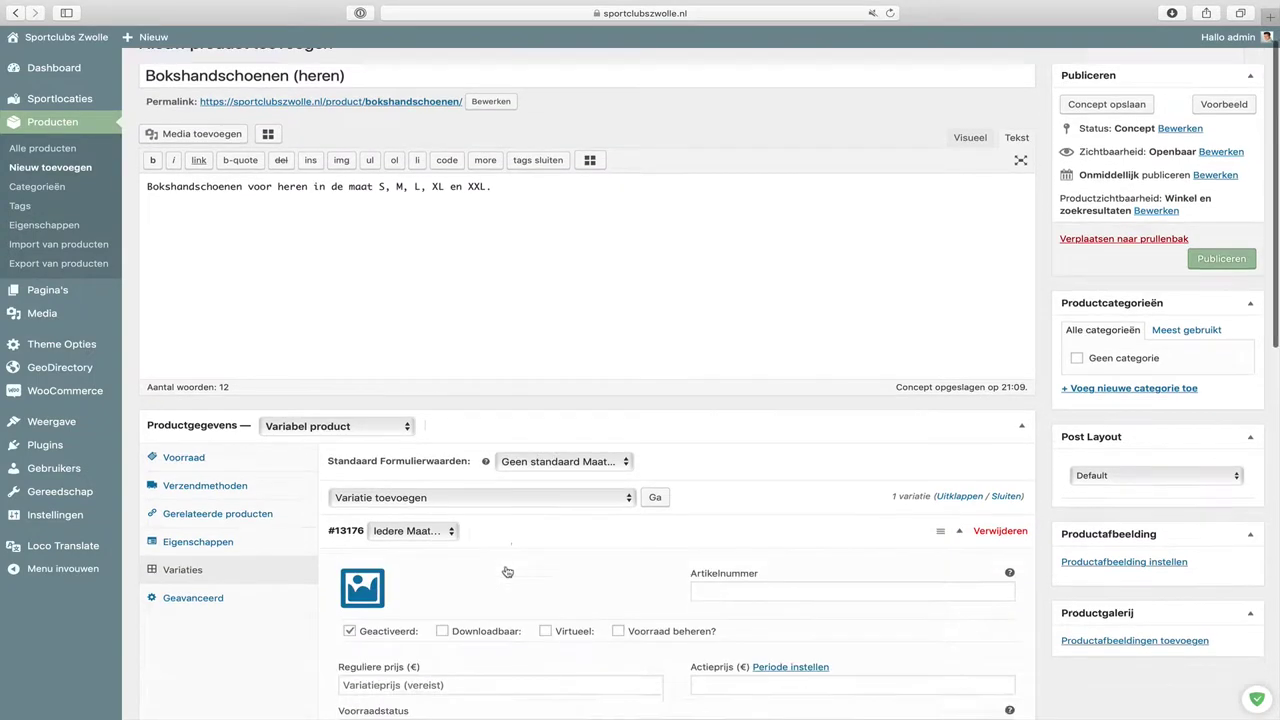
Enable stock management for the new variation and set its stock quantity to 10.
scroll(520, 500, "down", 5)
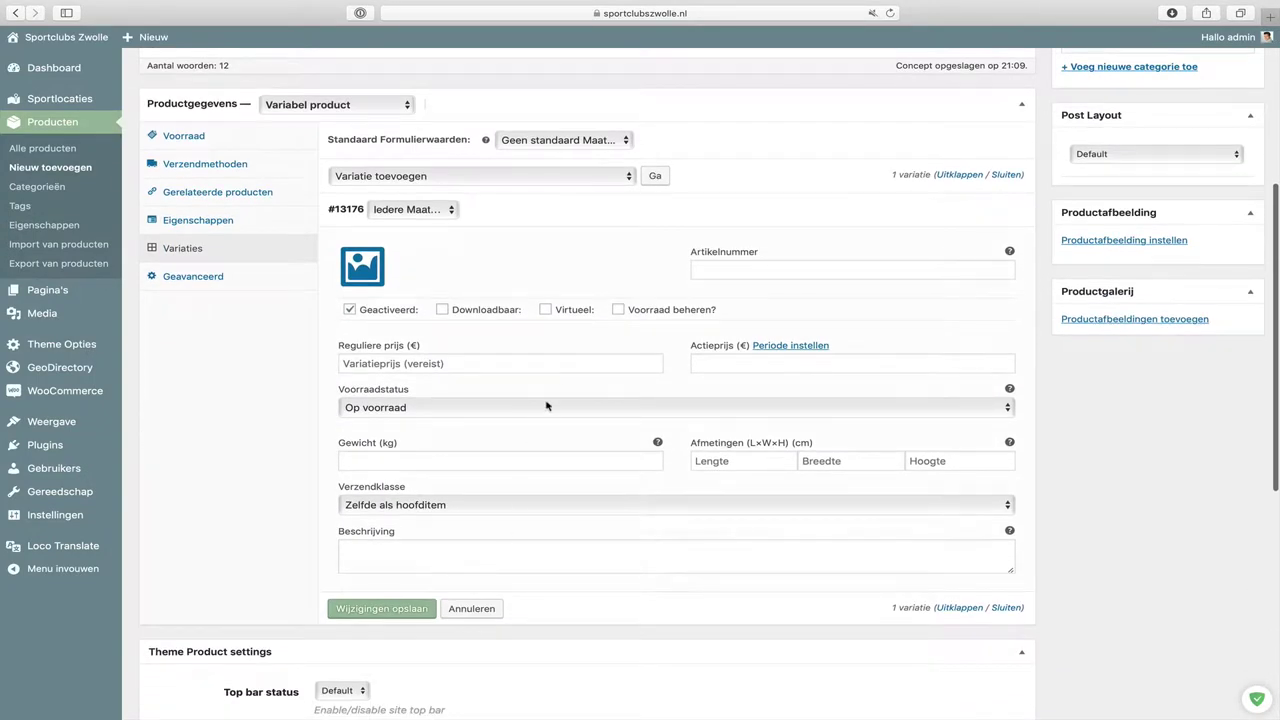
left_click(630, 308)
double_click(597, 411)
type("10")
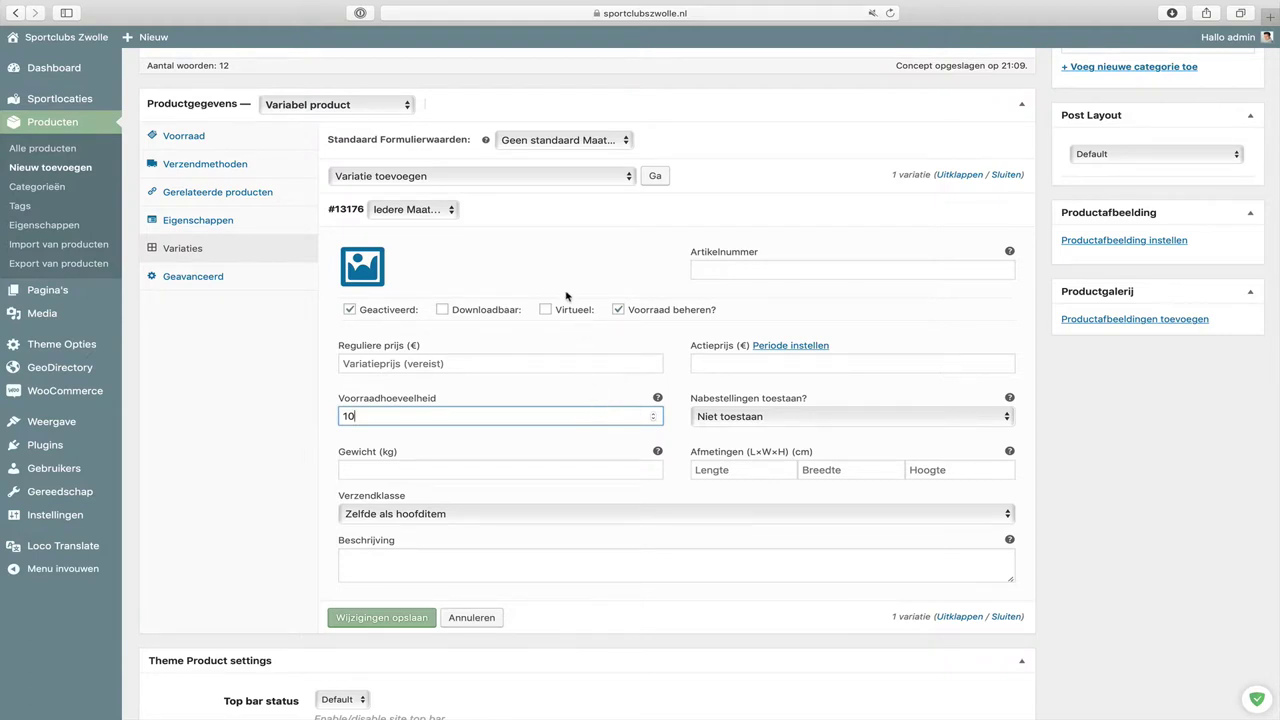
Assign the variation to size S and set its regular price to 11.99.
left_click(420, 214)
left_click(410, 228)
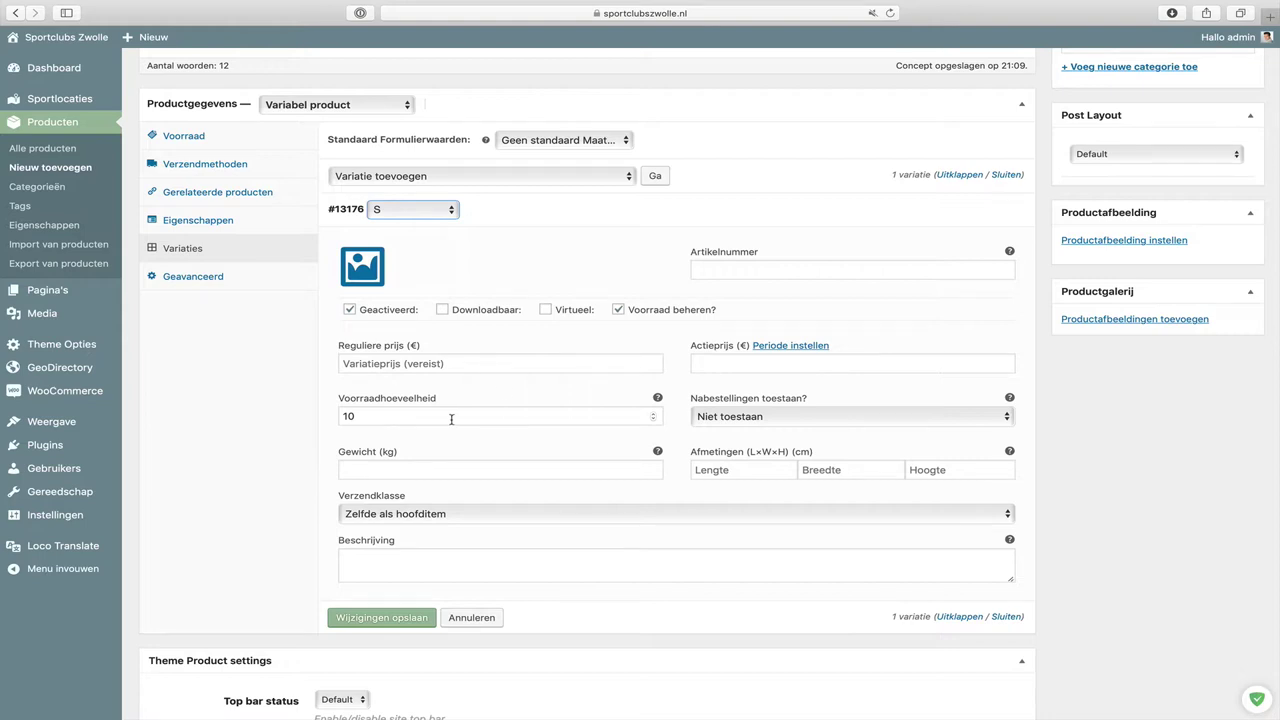
left_click(348, 416)
double_click(348, 416)
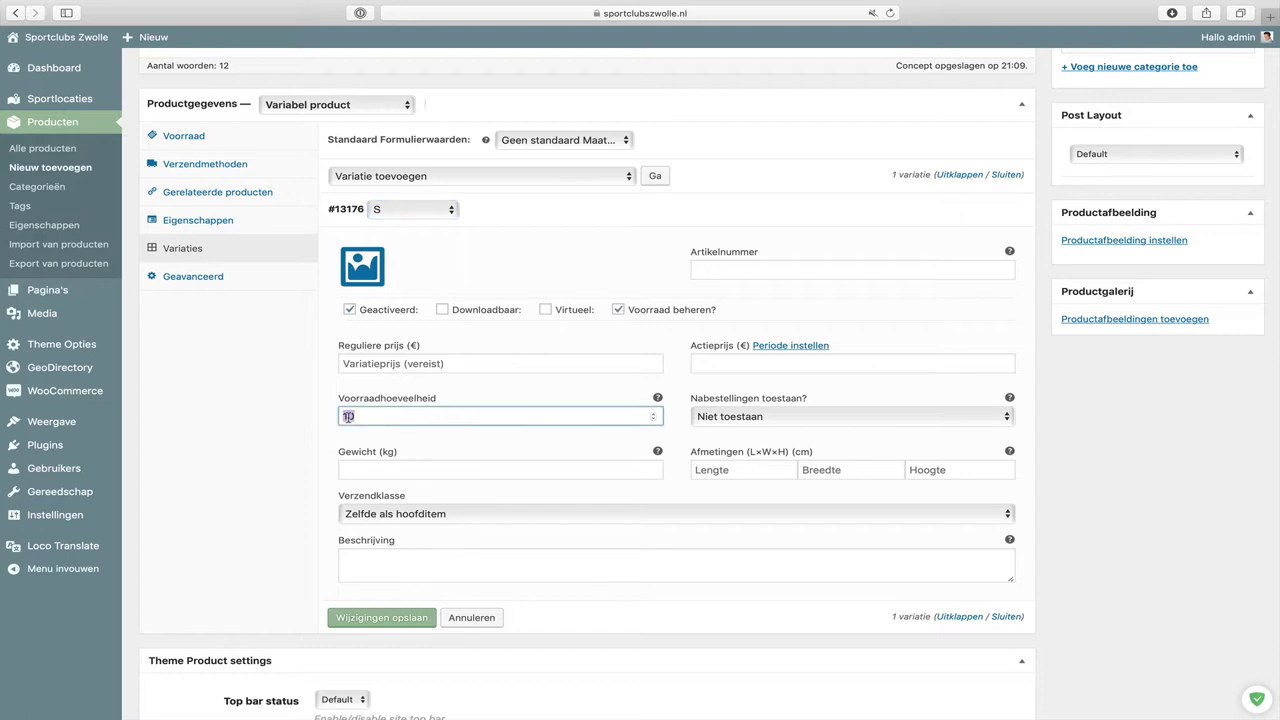
left_click(419, 364)
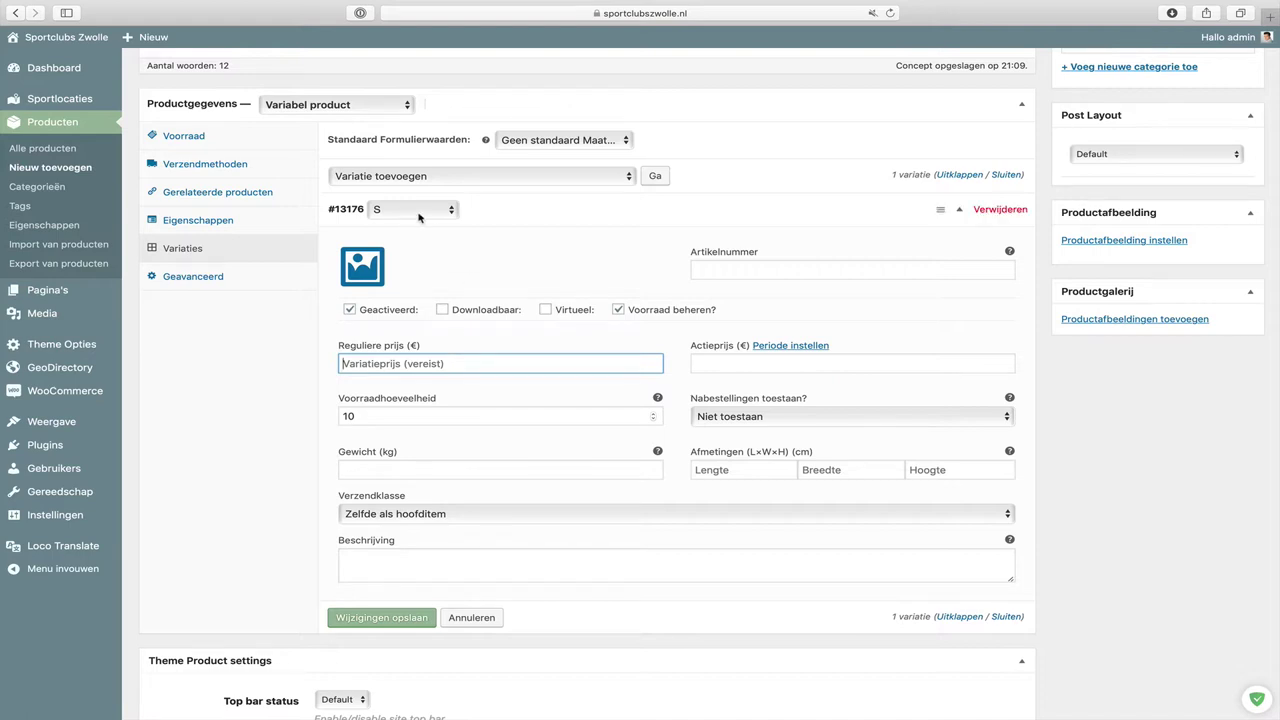
type("11.99")
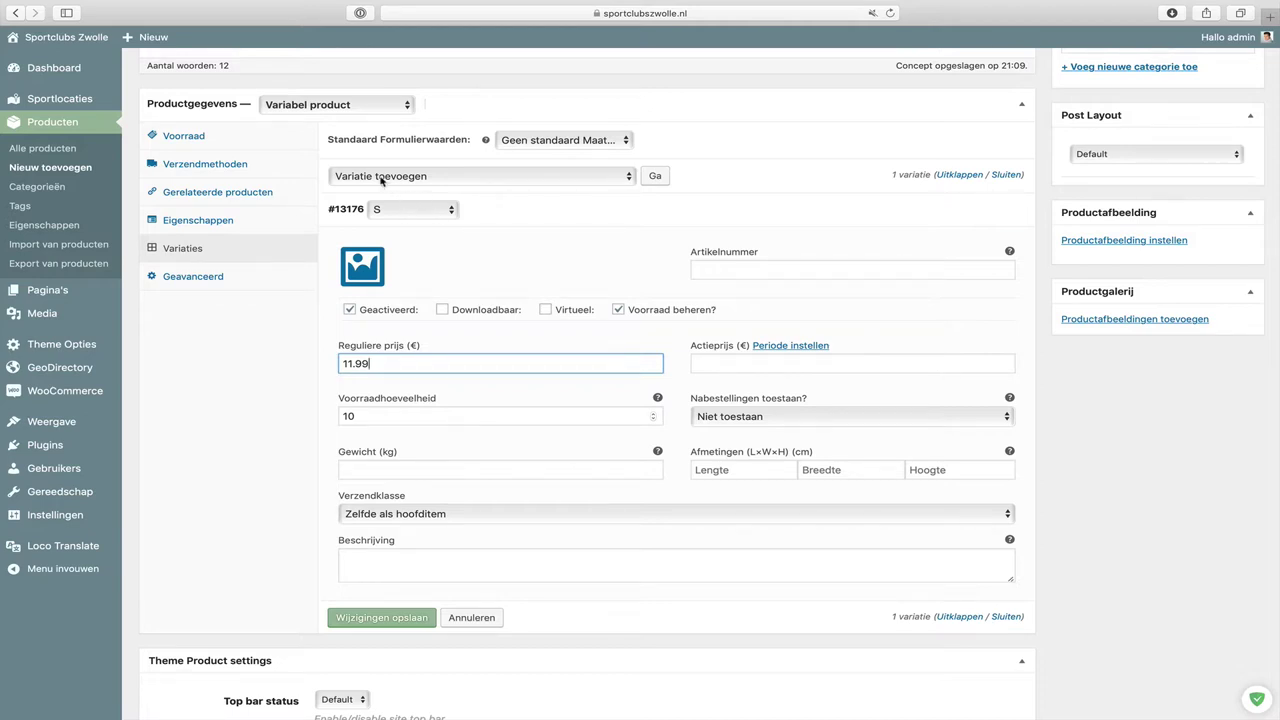
Add a second variation, assign it to size M and expand its details.
left_click(656, 176)
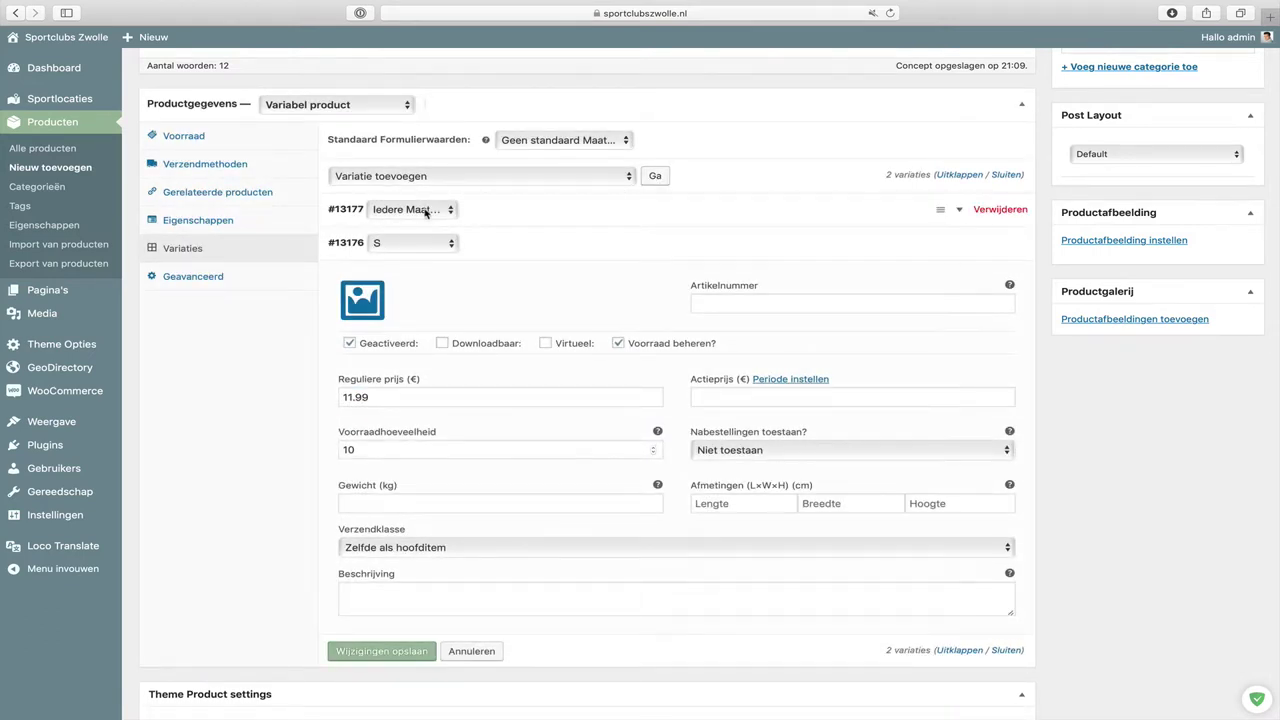
left_click(424, 211)
left_click(470, 227)
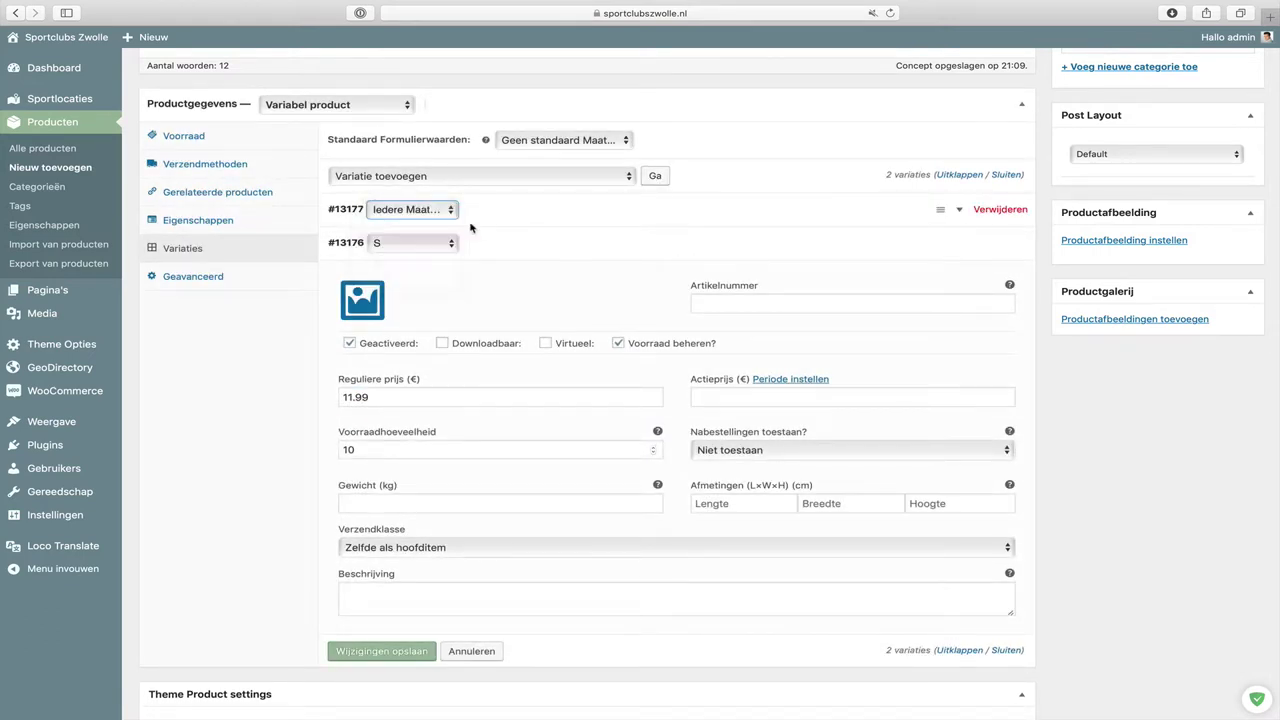
key("m")
left_click(505, 214)
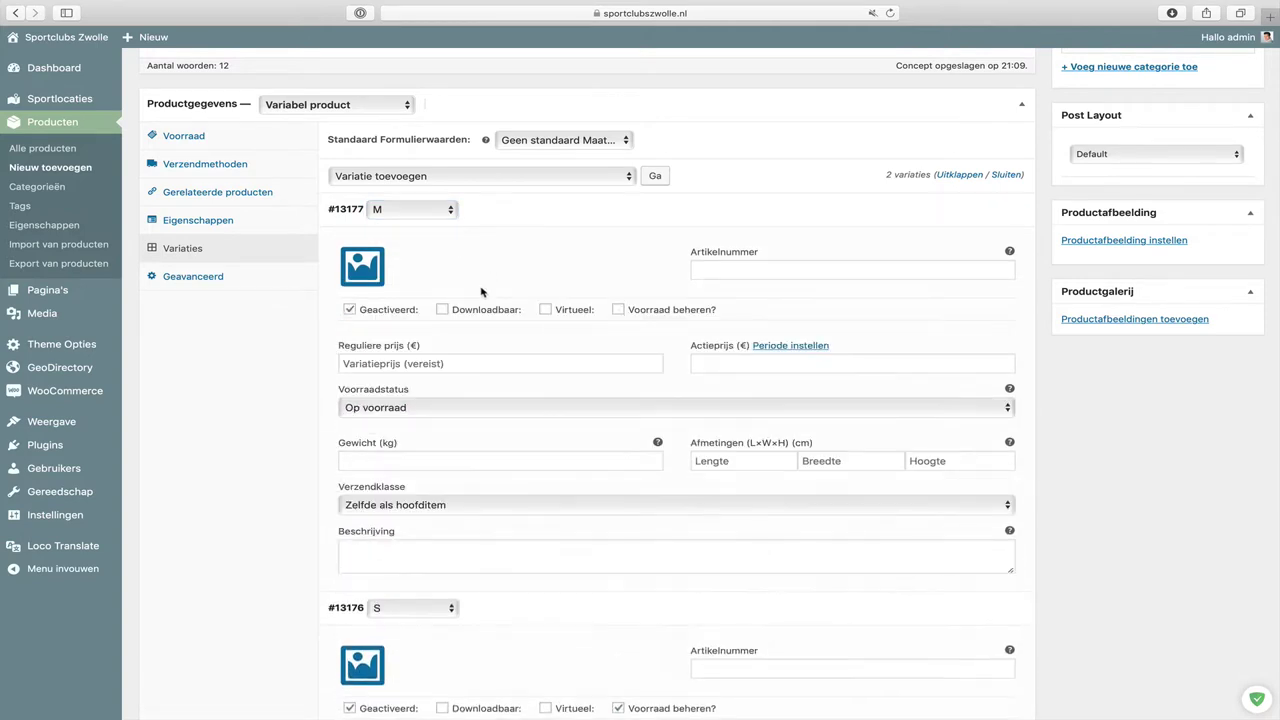
Set the M variation's regular price to 11.99, enable stock management with a quantity of 10, and collapse it.
left_click(461, 363)
type("11.99")
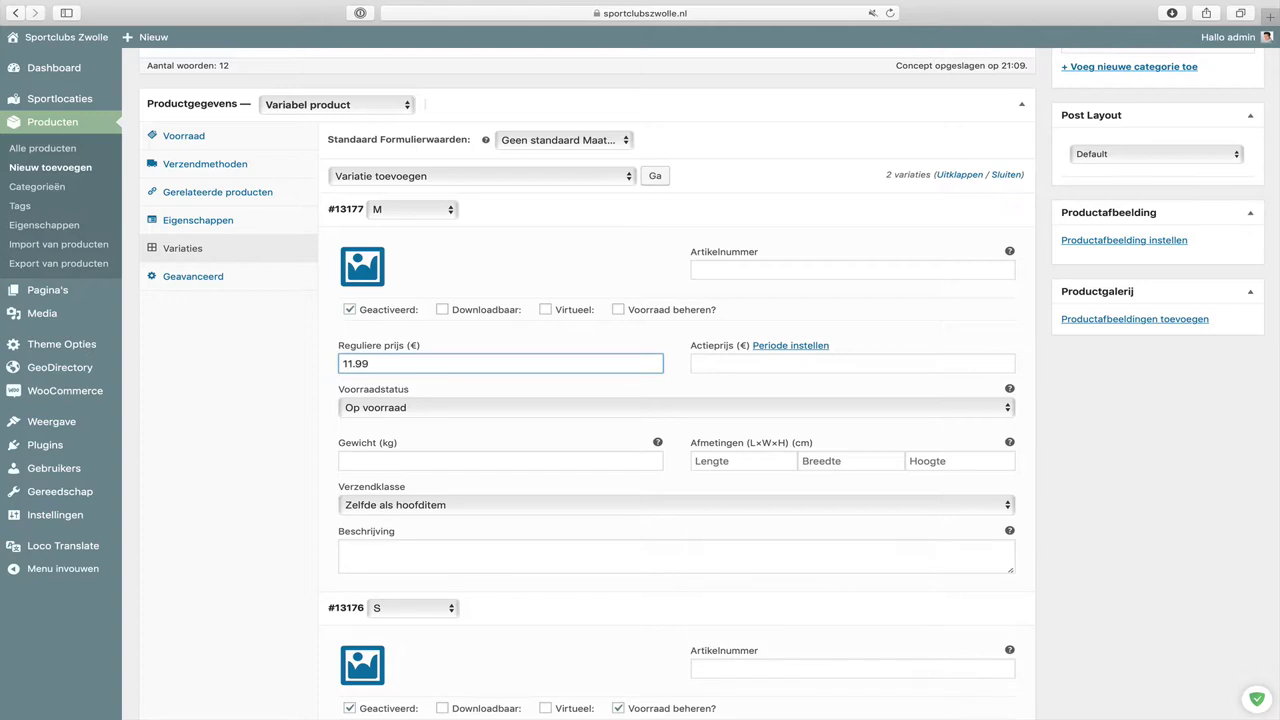
left_click(618, 309)
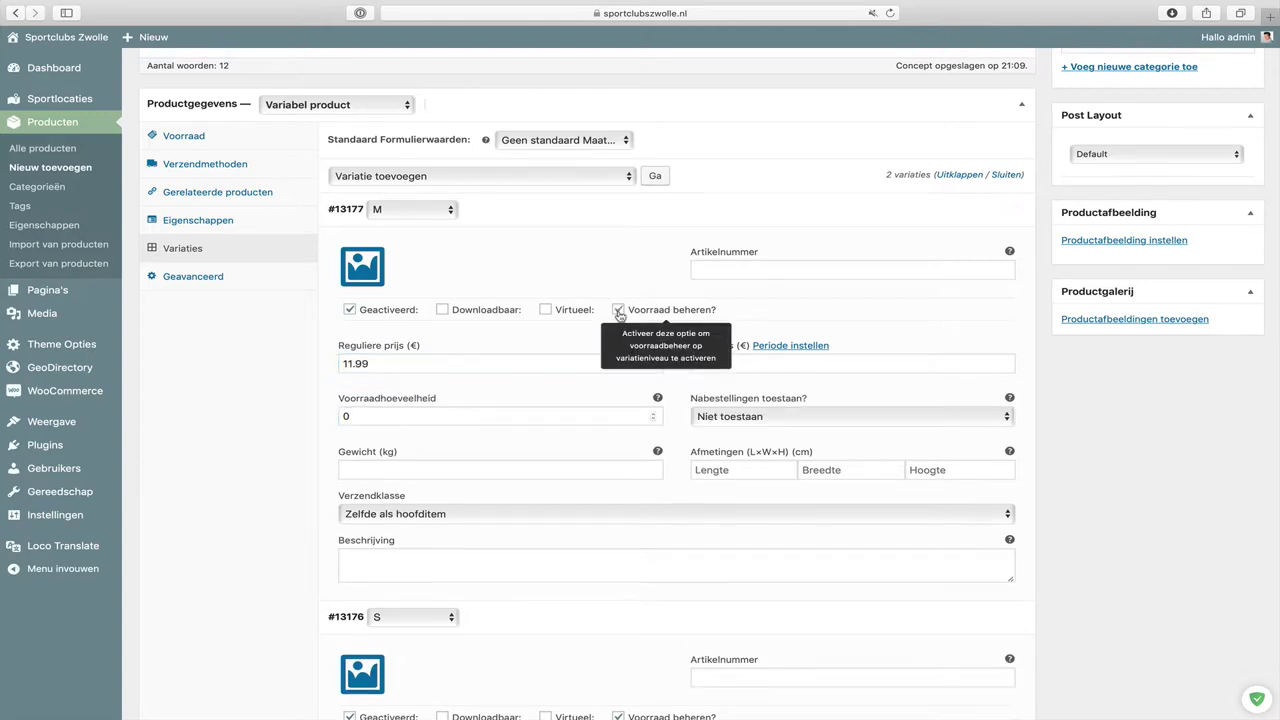
double_click(469, 416)
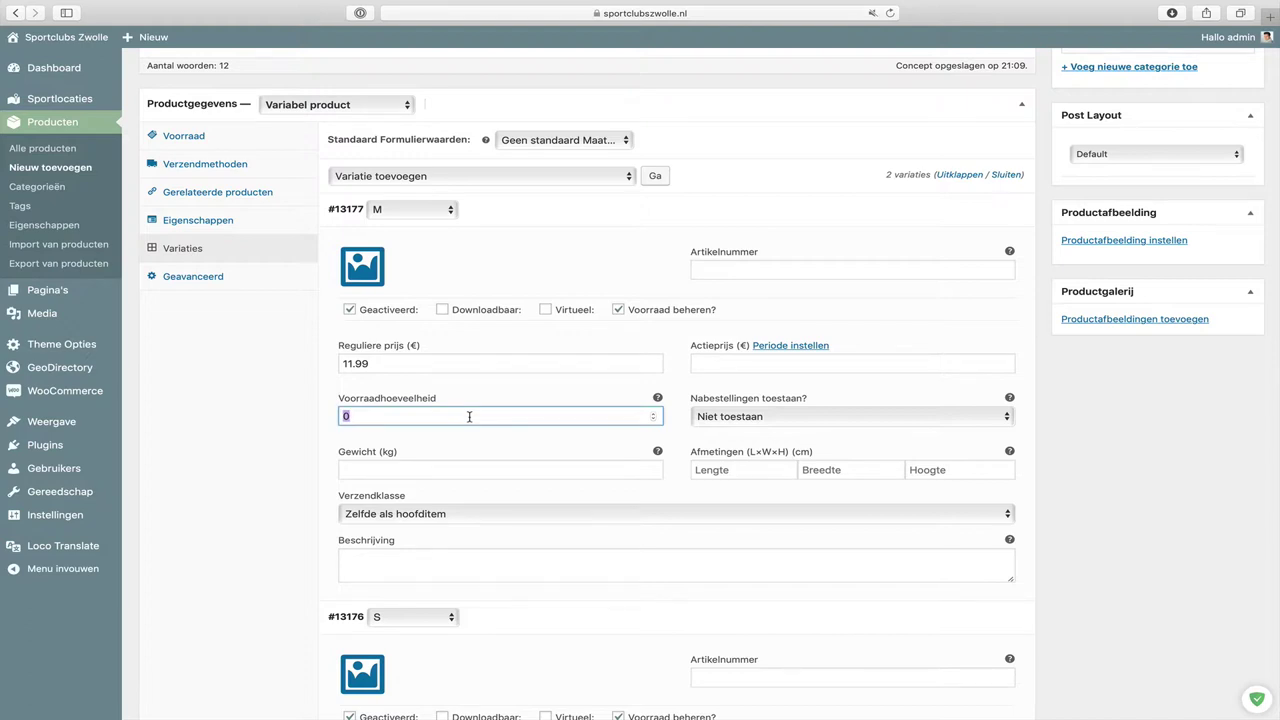
type("10")
left_click(515, 223)
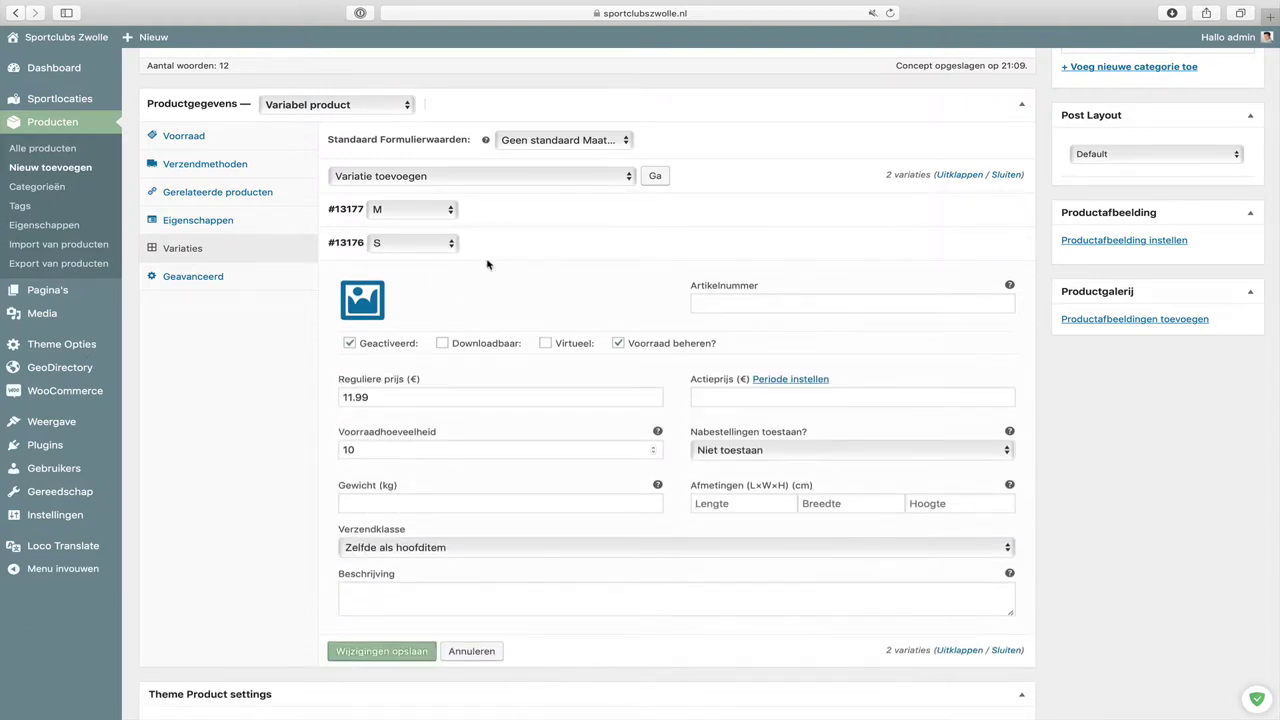
Collapse the S variation and save the changes to both size variations.
left_click(515, 244)
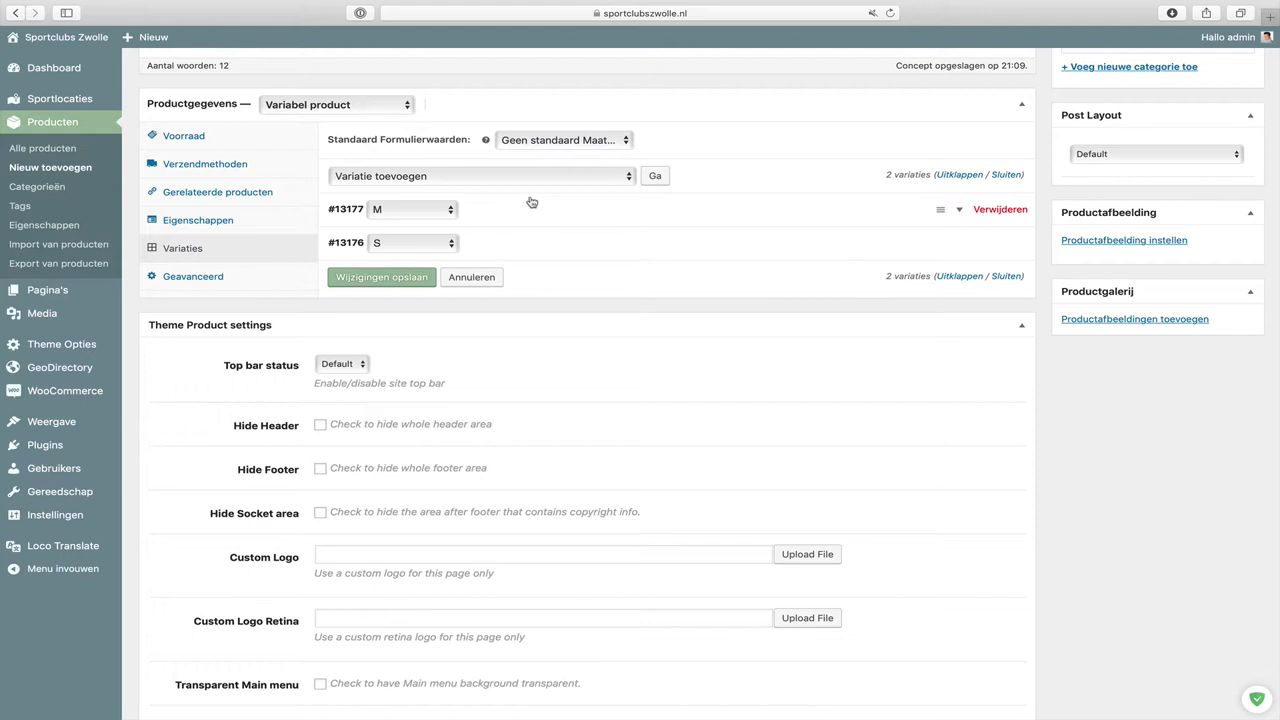
left_click(378, 277)
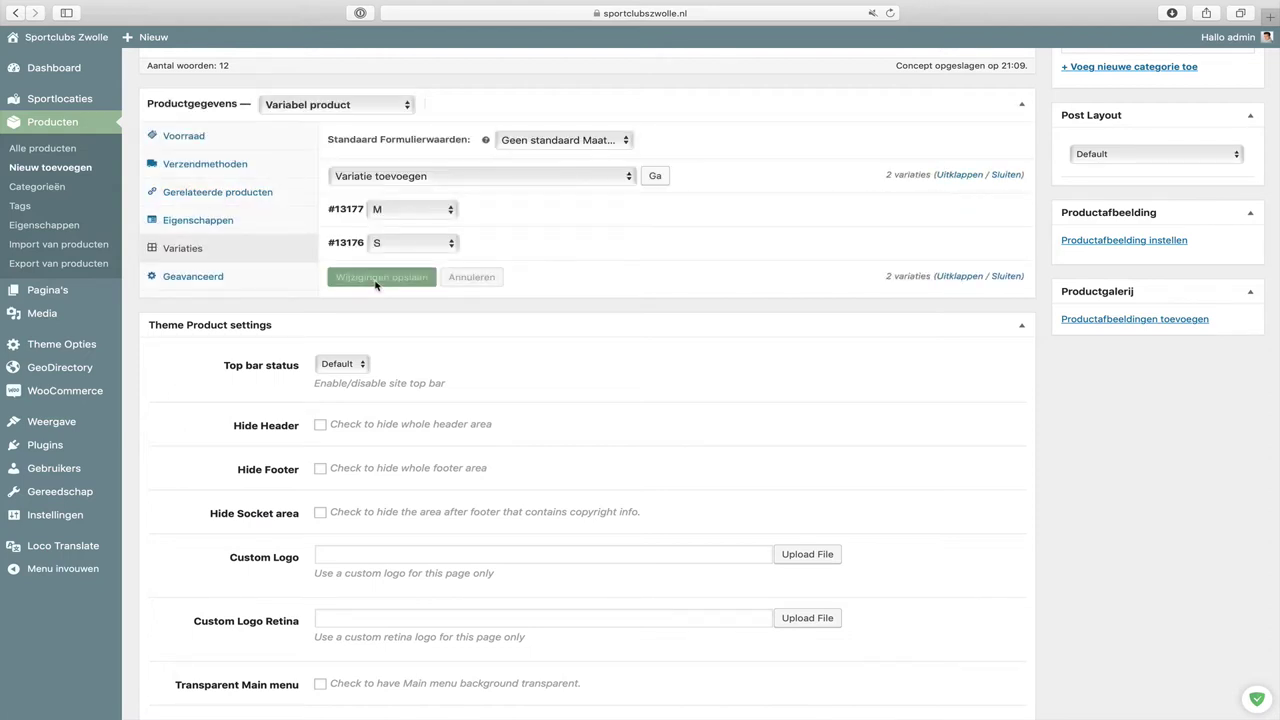
Review the Maat attribute's values and variation setting, and the details of the S variation.
scroll(376, 285, "up", 5)
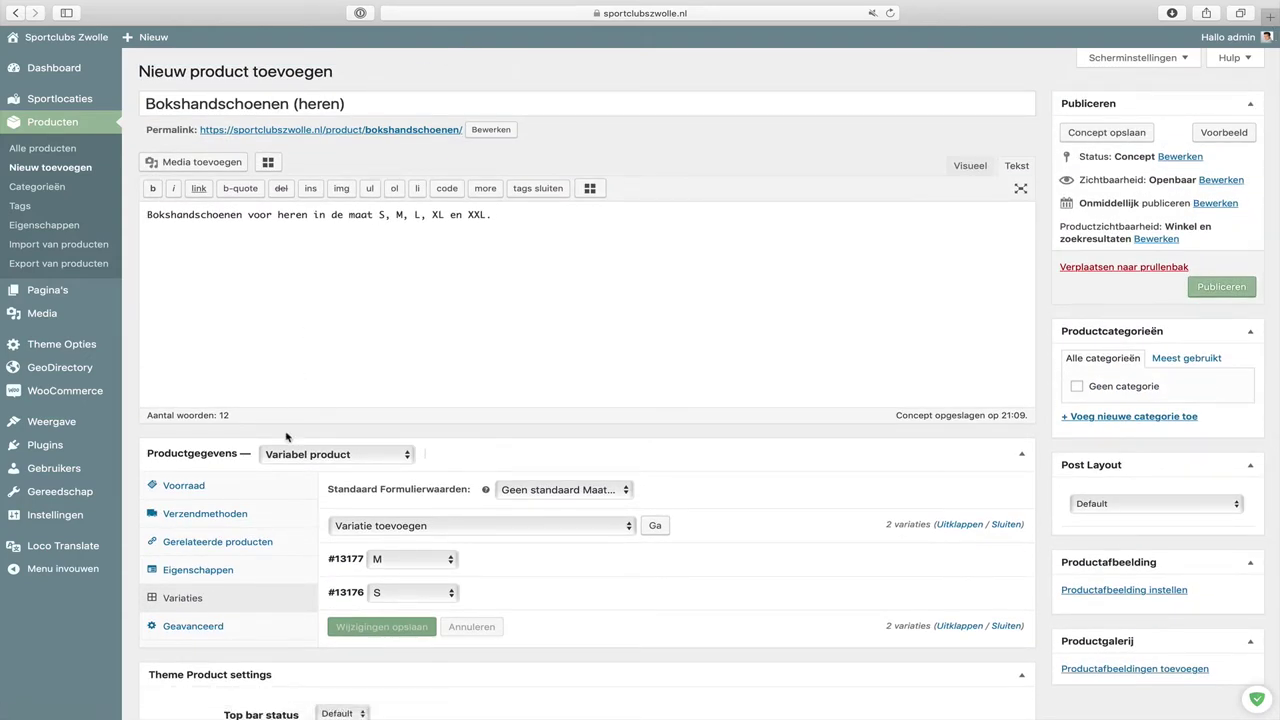
left_click(250, 572)
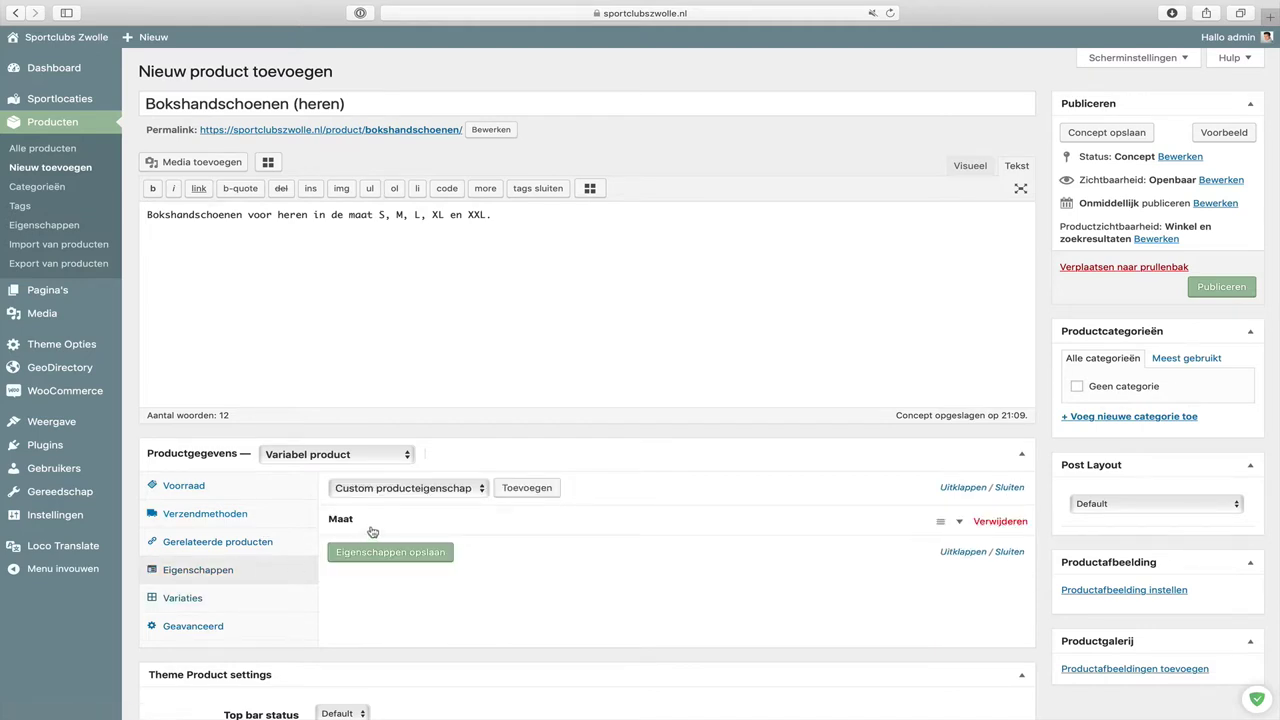
left_click(362, 530)
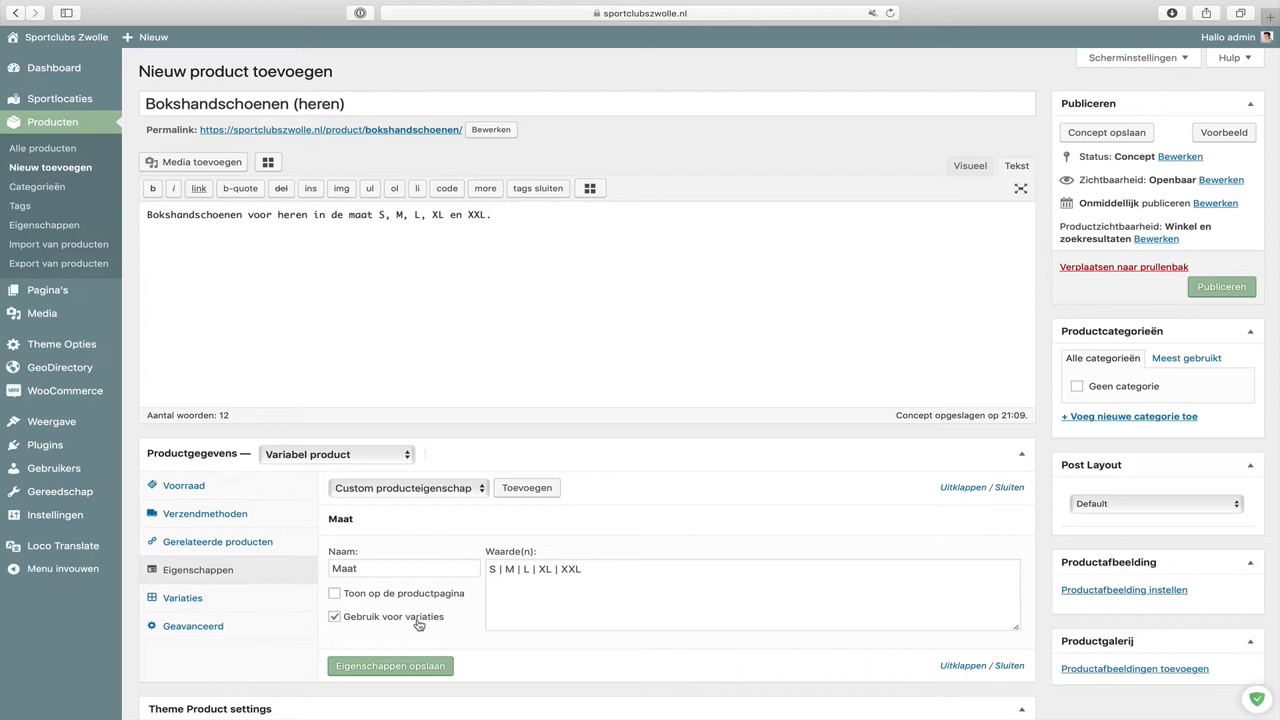
left_click(230, 604)
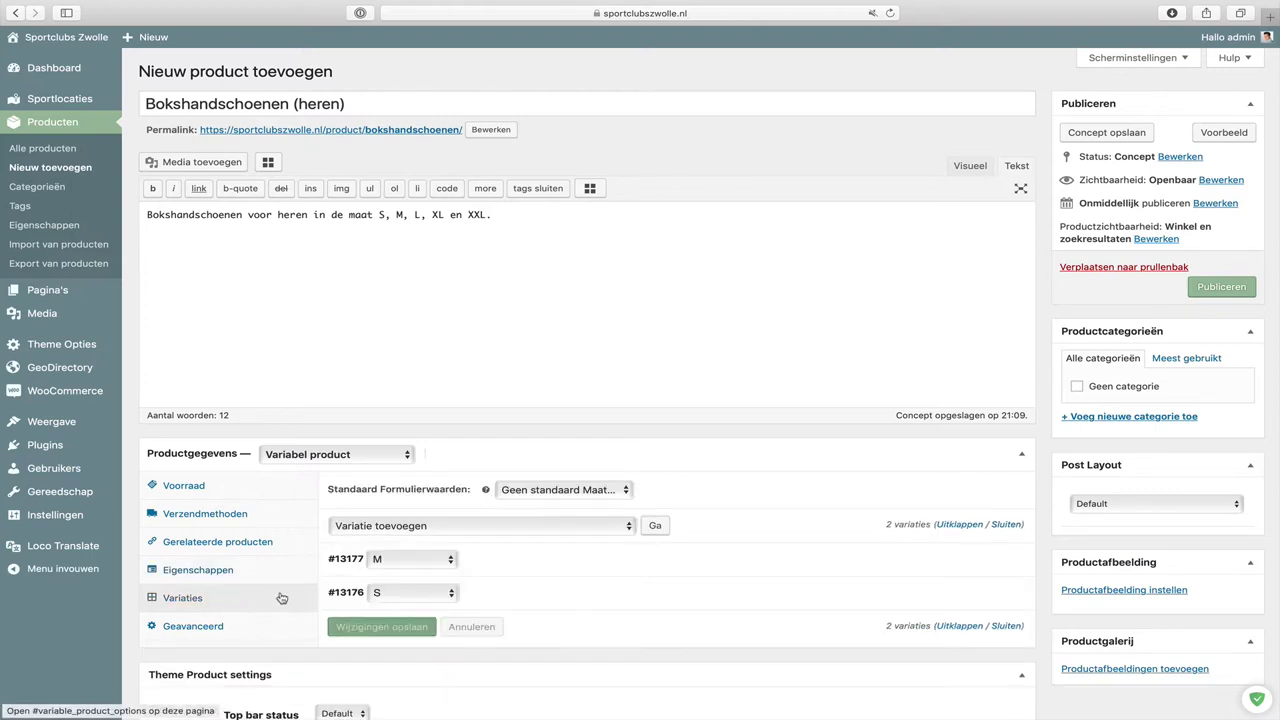
left_click(366, 603)
scroll(366, 600, "down", 5)
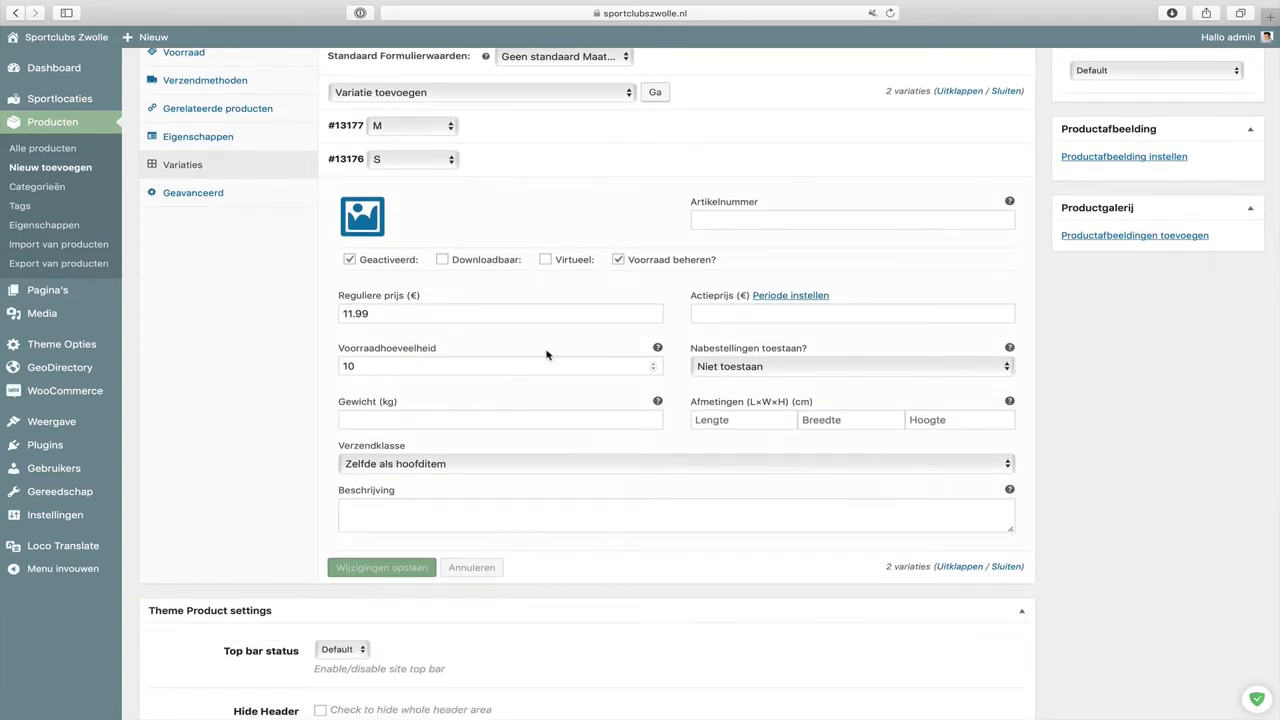
Set the black adidas boxing gloves photo from the media library as the product image.
scroll(546, 354, "up", 5)
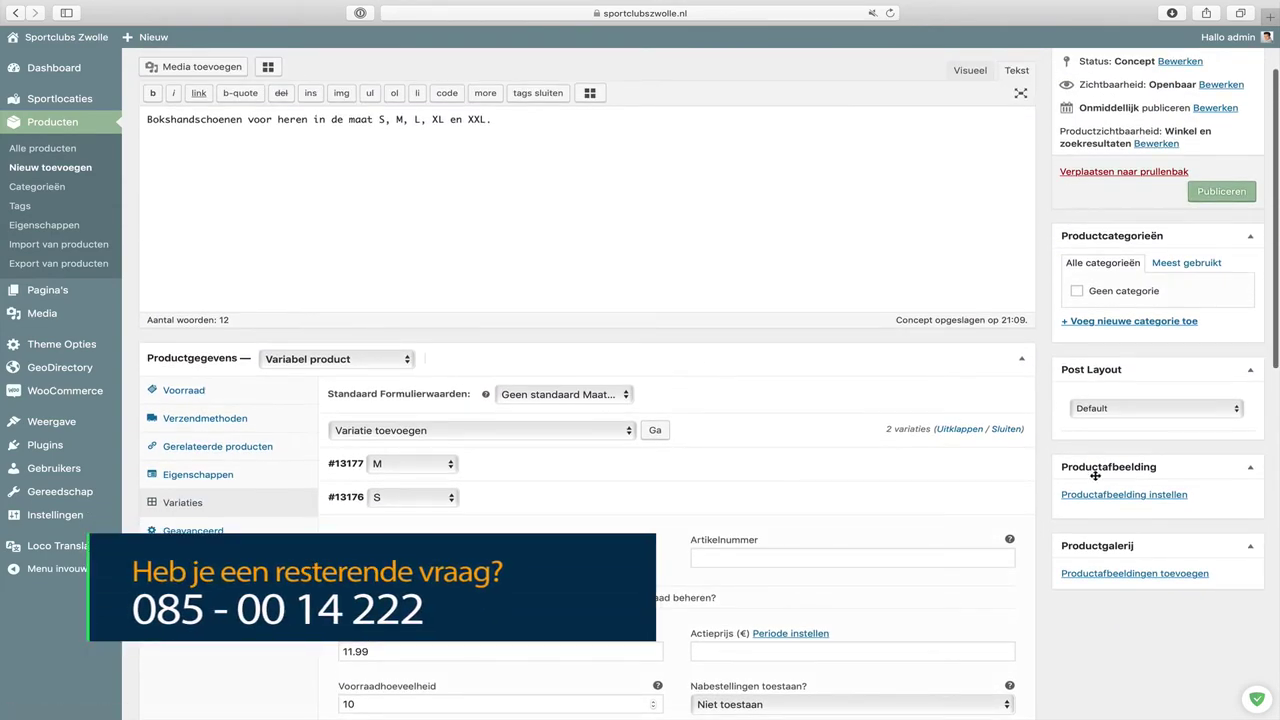
left_click(1124, 494)
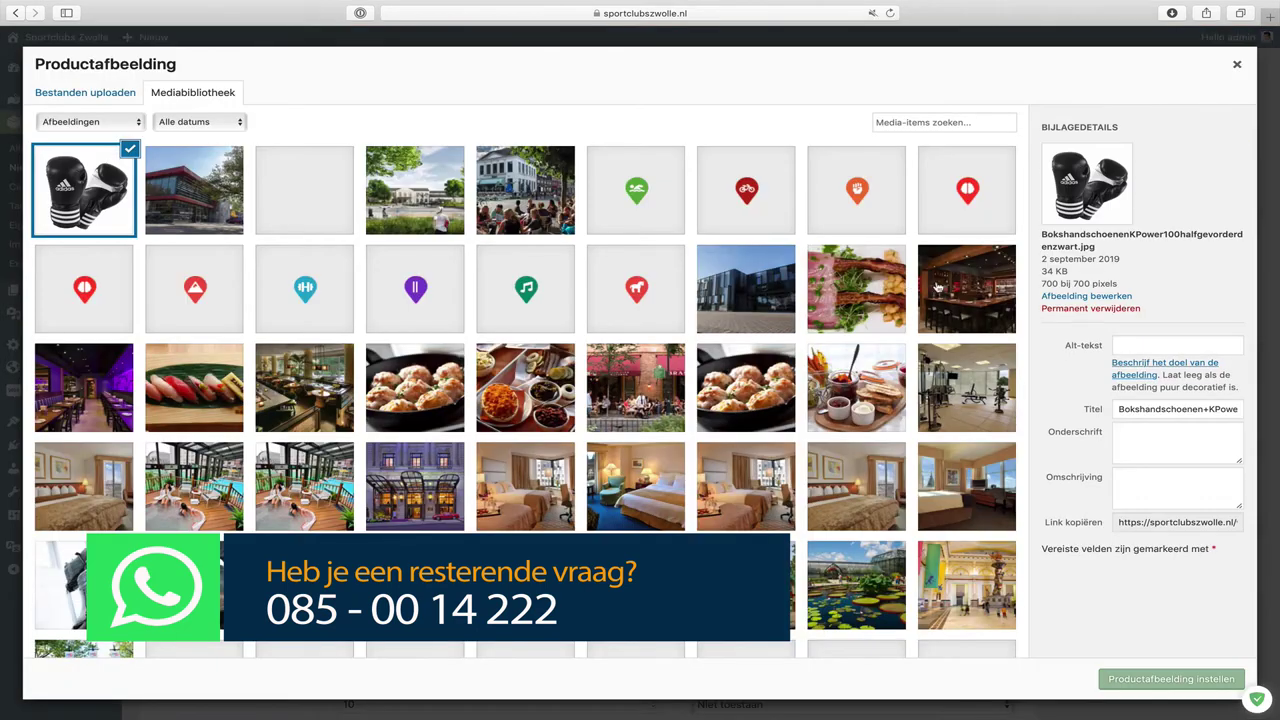
left_click(1182, 677)
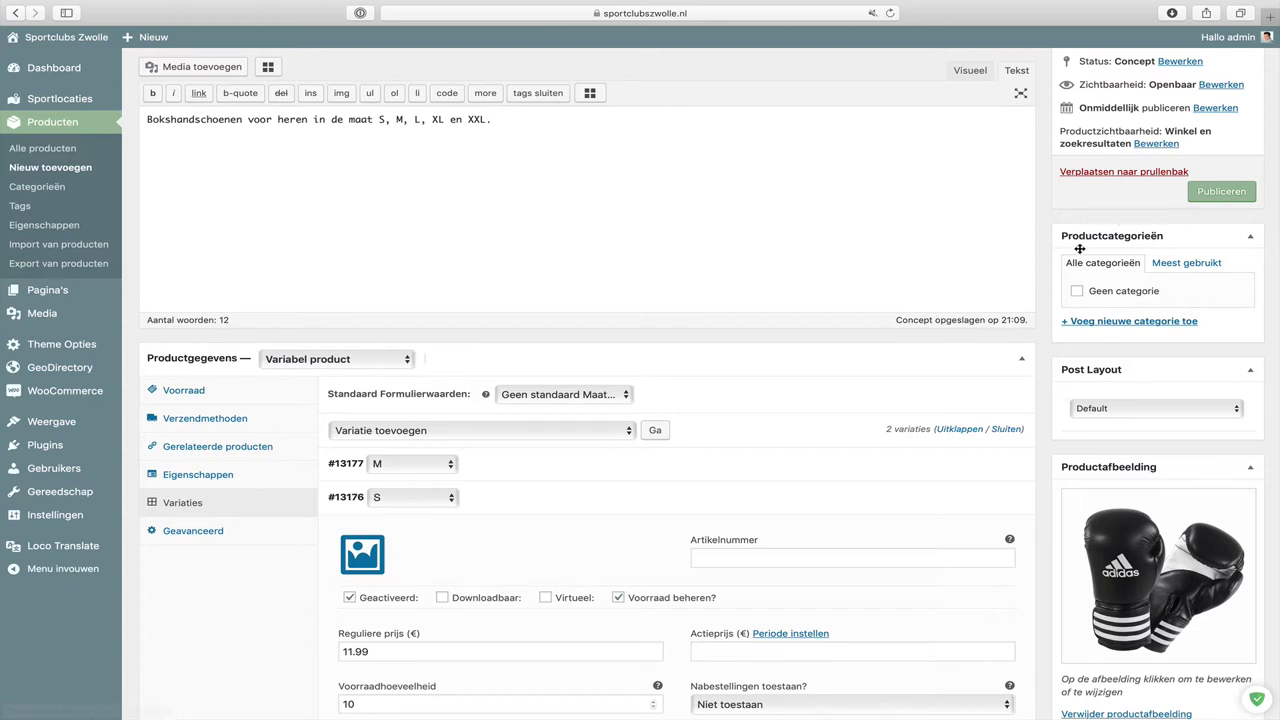
Assign the product to the category Geen categorie and publish it.
left_click(1130, 290)
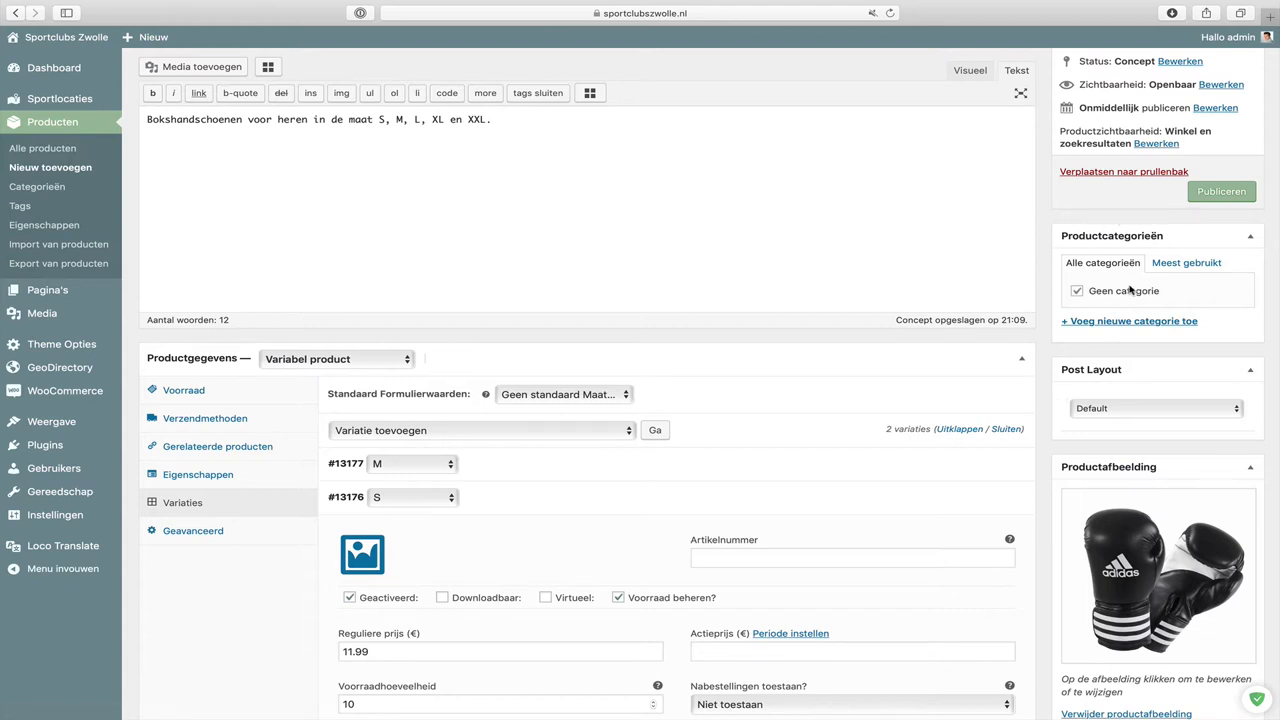
left_click(1221, 191)
scroll(1100, 240, "up", 2)
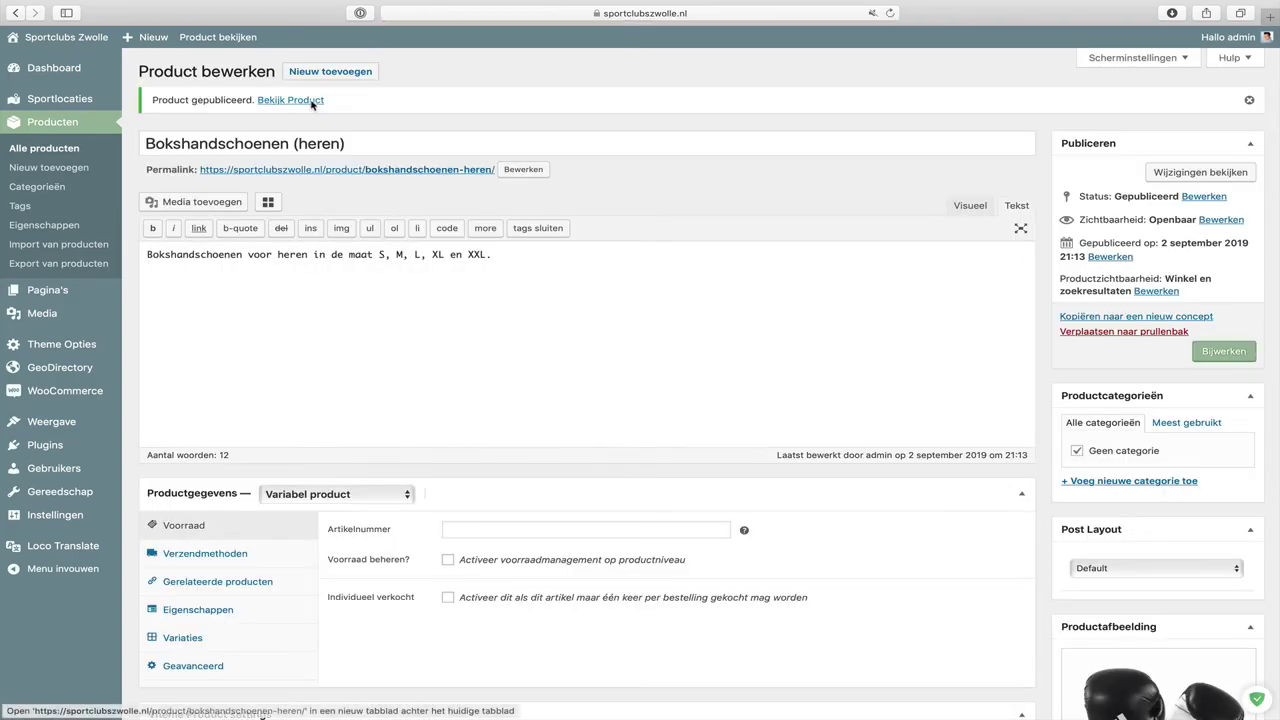
Open the published product's page in a new tab and check the Maat options by selecting S, followed by M.
left_click(311, 104, "super")
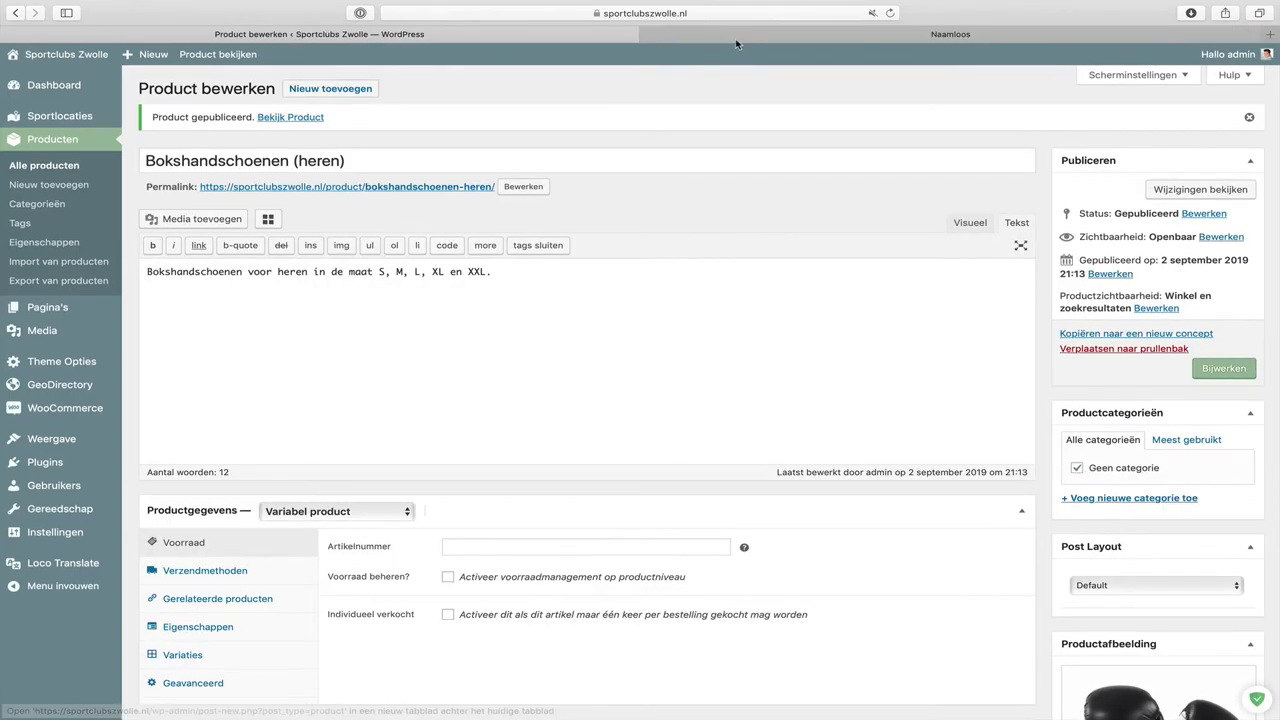
left_click(747, 34)
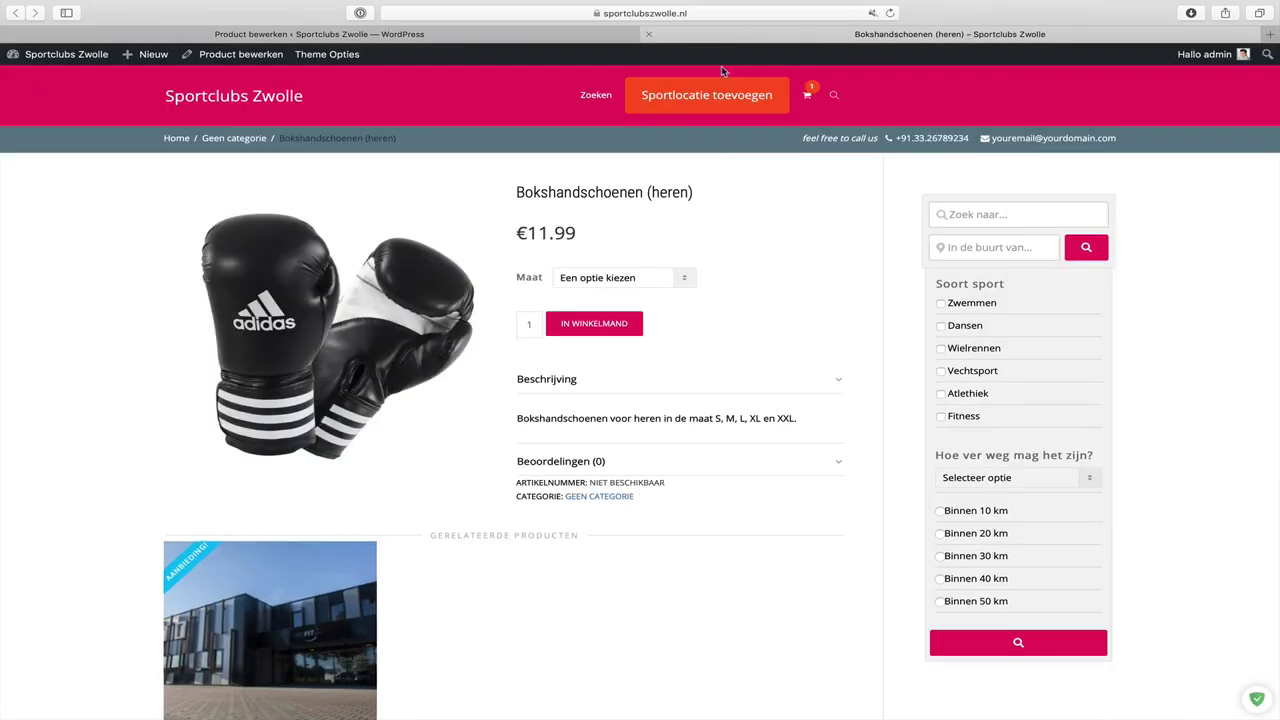
left_click(586, 277)
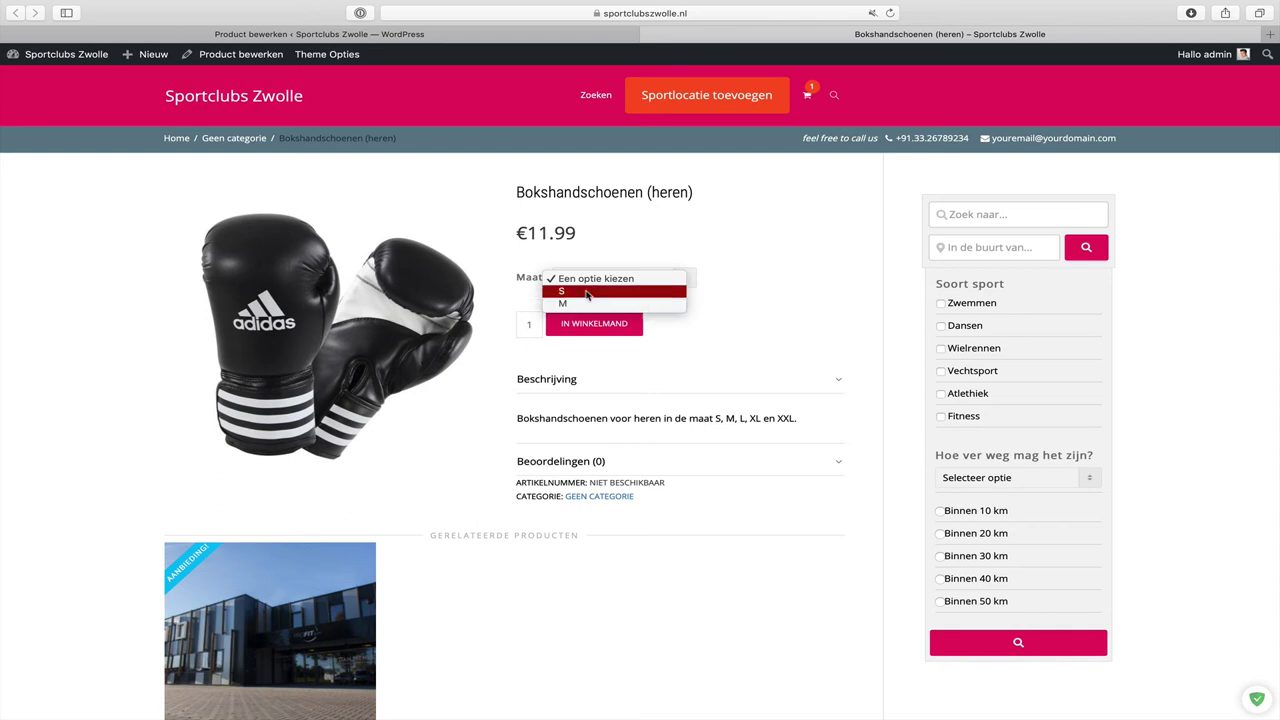
key("Escape")
key("s")
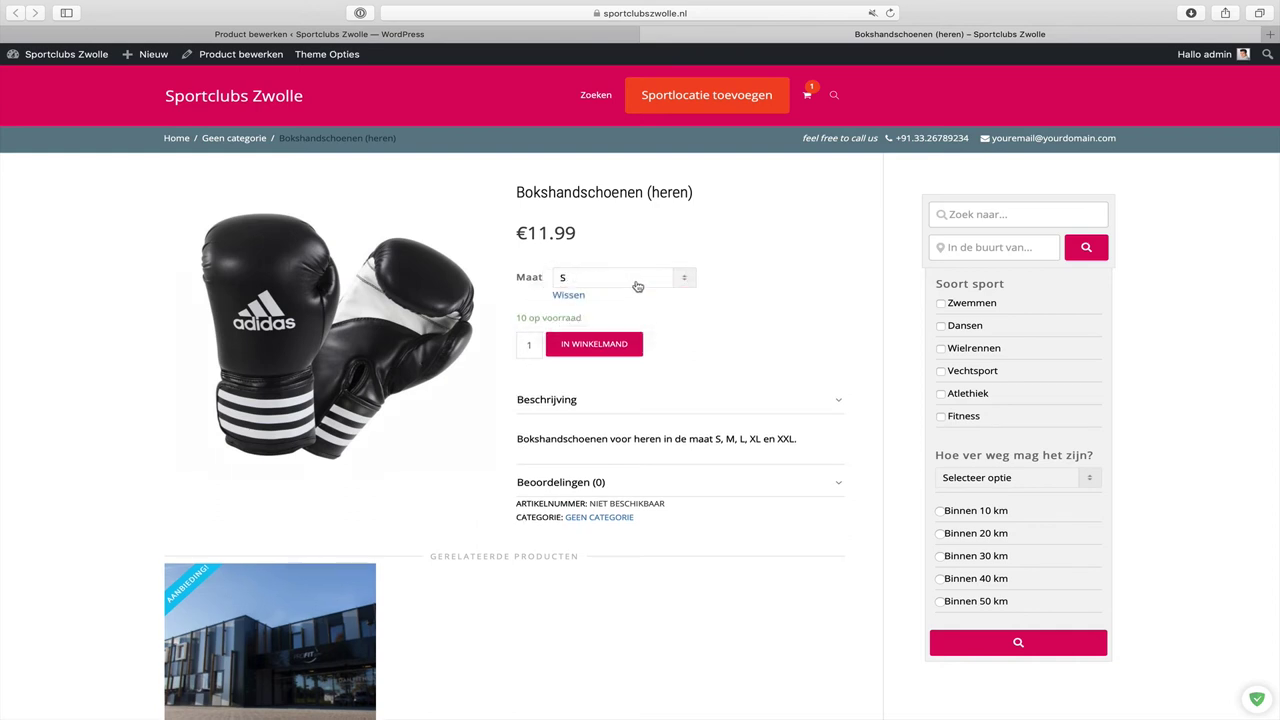
left_click(637, 286)
left_click(610, 293)
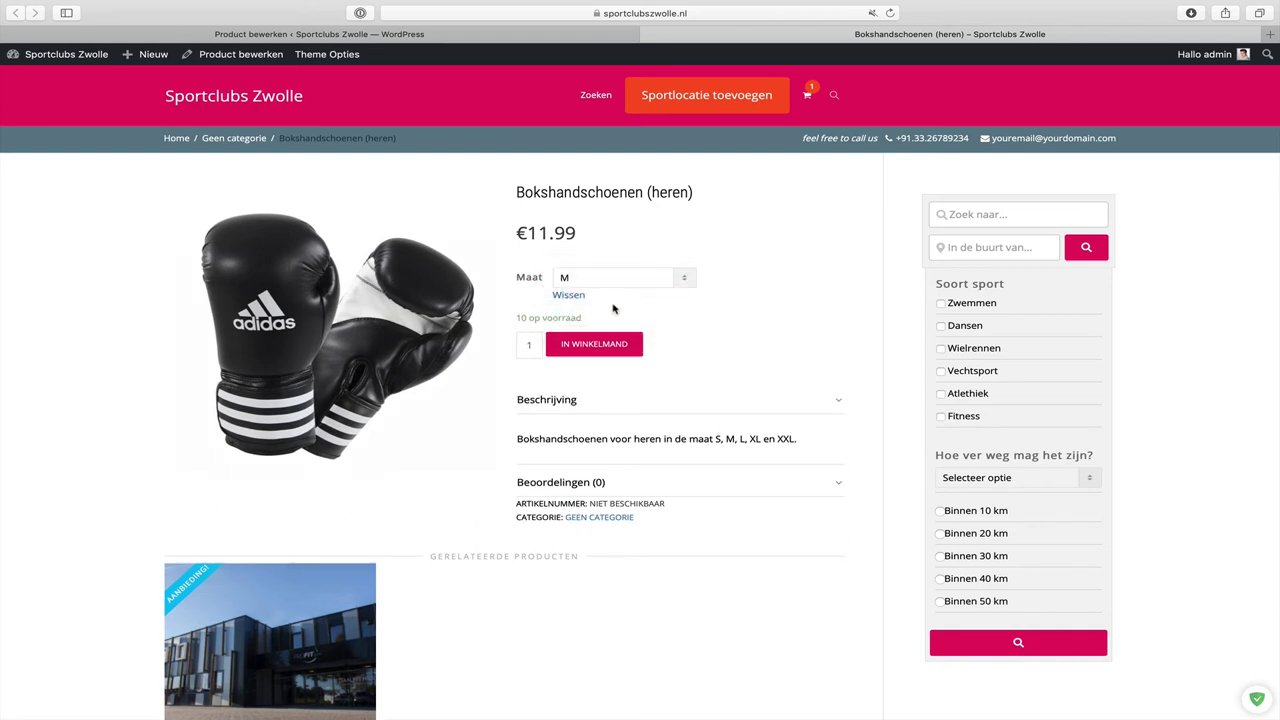